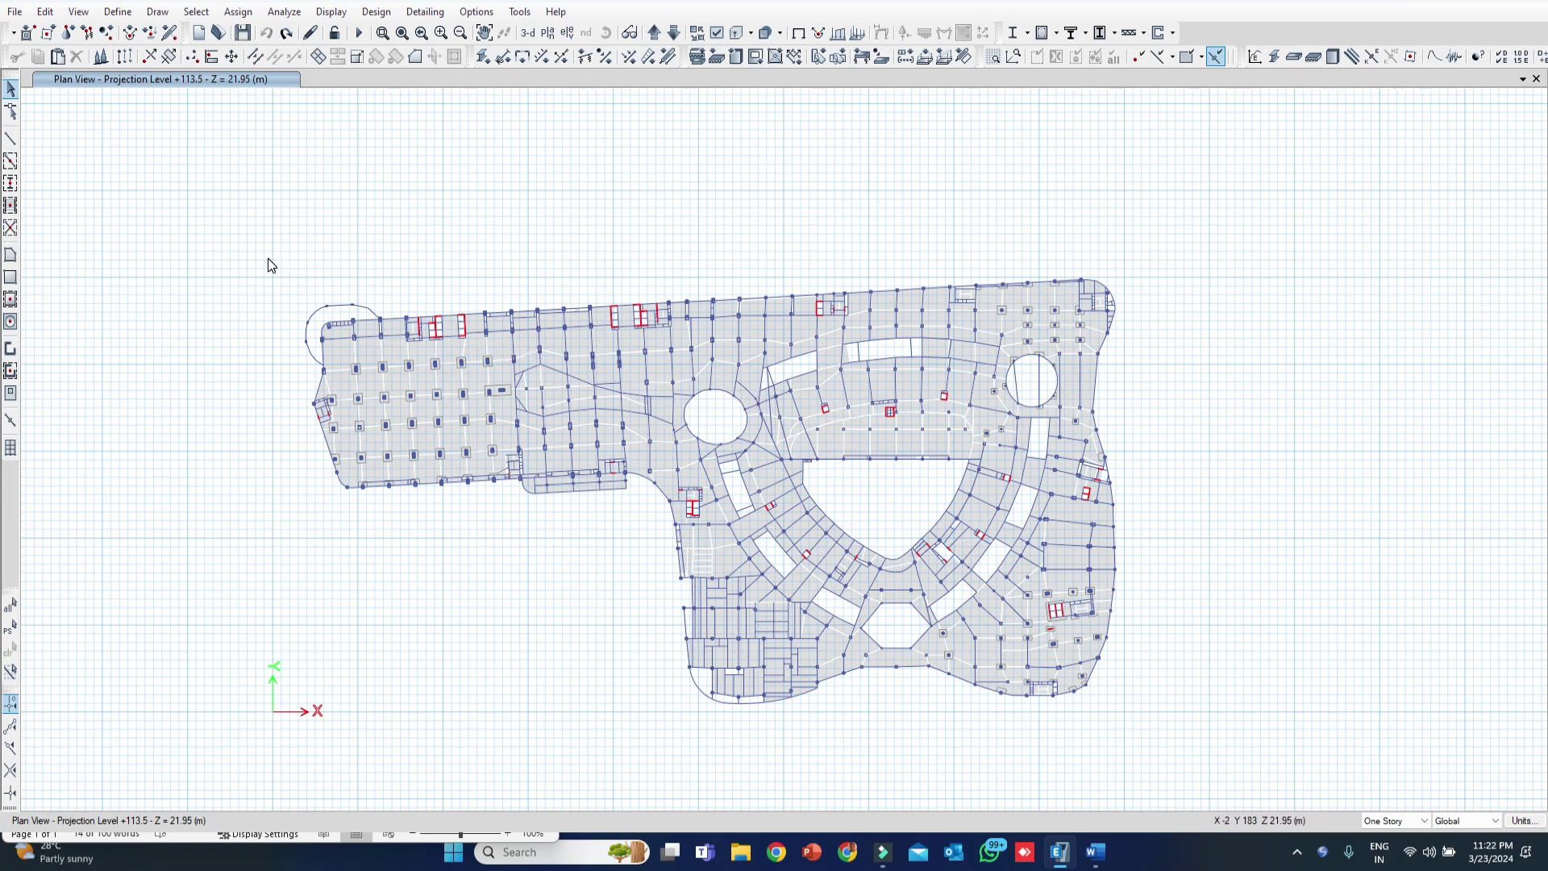
- Select the left wing, colour the plan by Section Properties, show shell labels and make joints visible
{"action": "left_click_drag", "start_coordinate": [267, 258], "coordinate": [656, 545]}
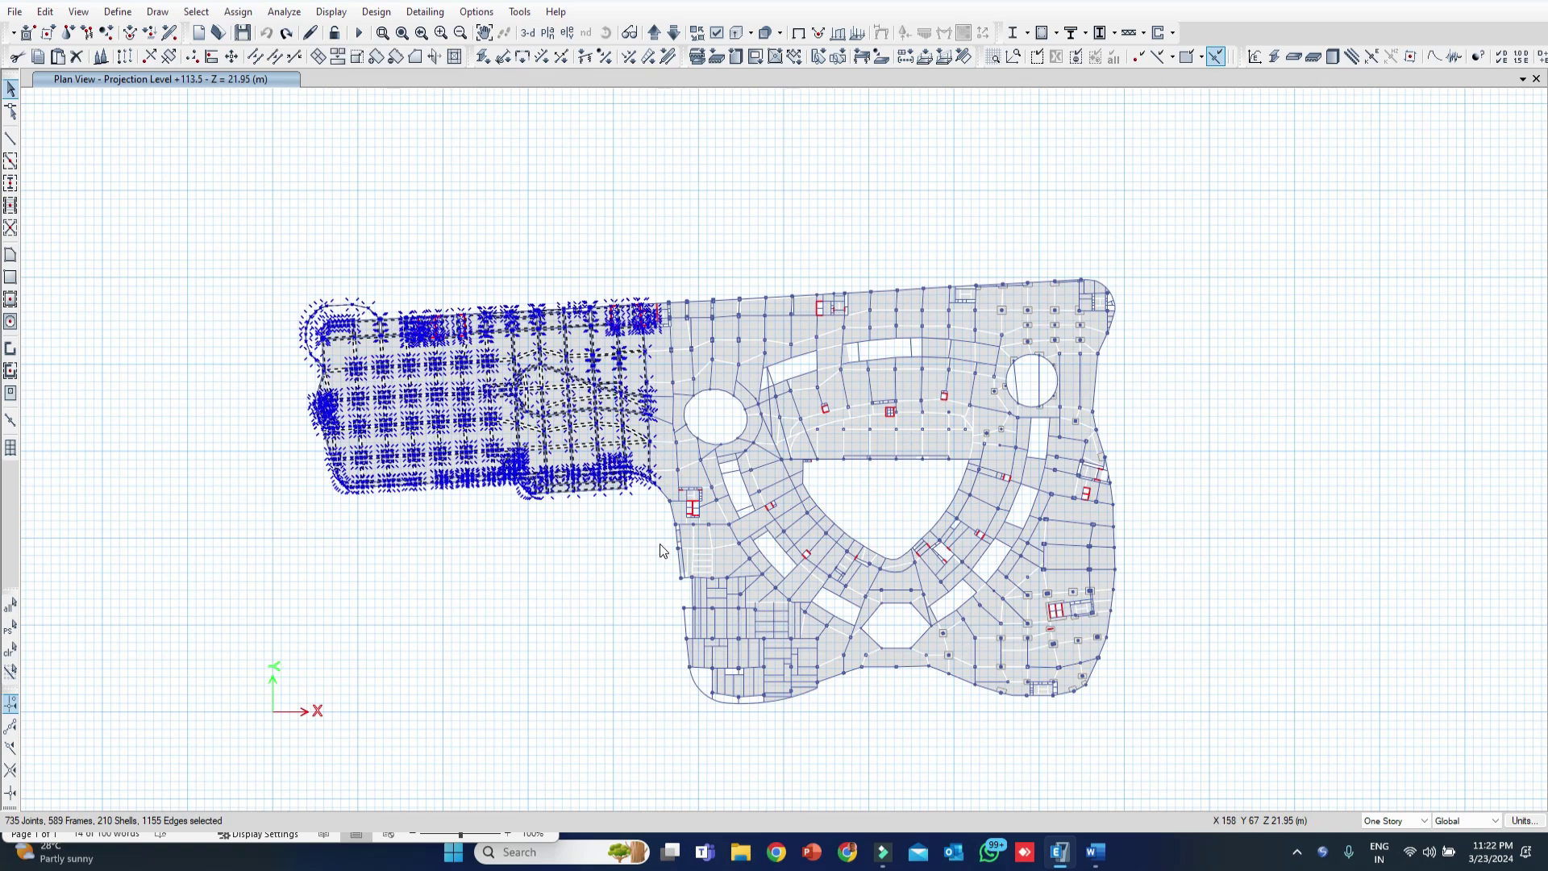
{"action": "left_click", "coordinate": [730, 35]}
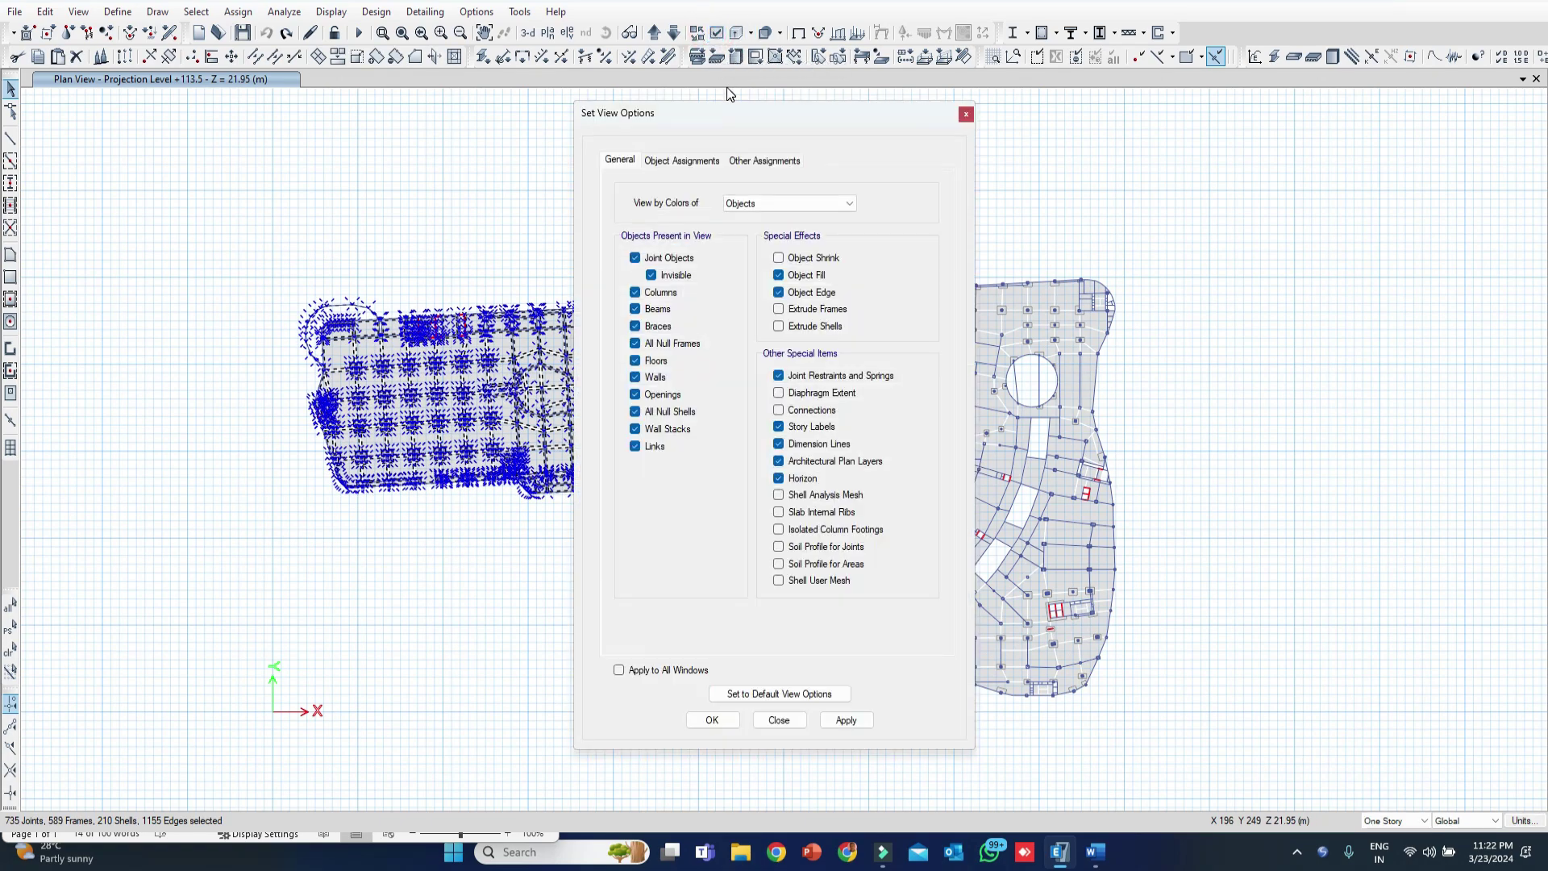
{"action": "left_click", "coordinate": [850, 204]}
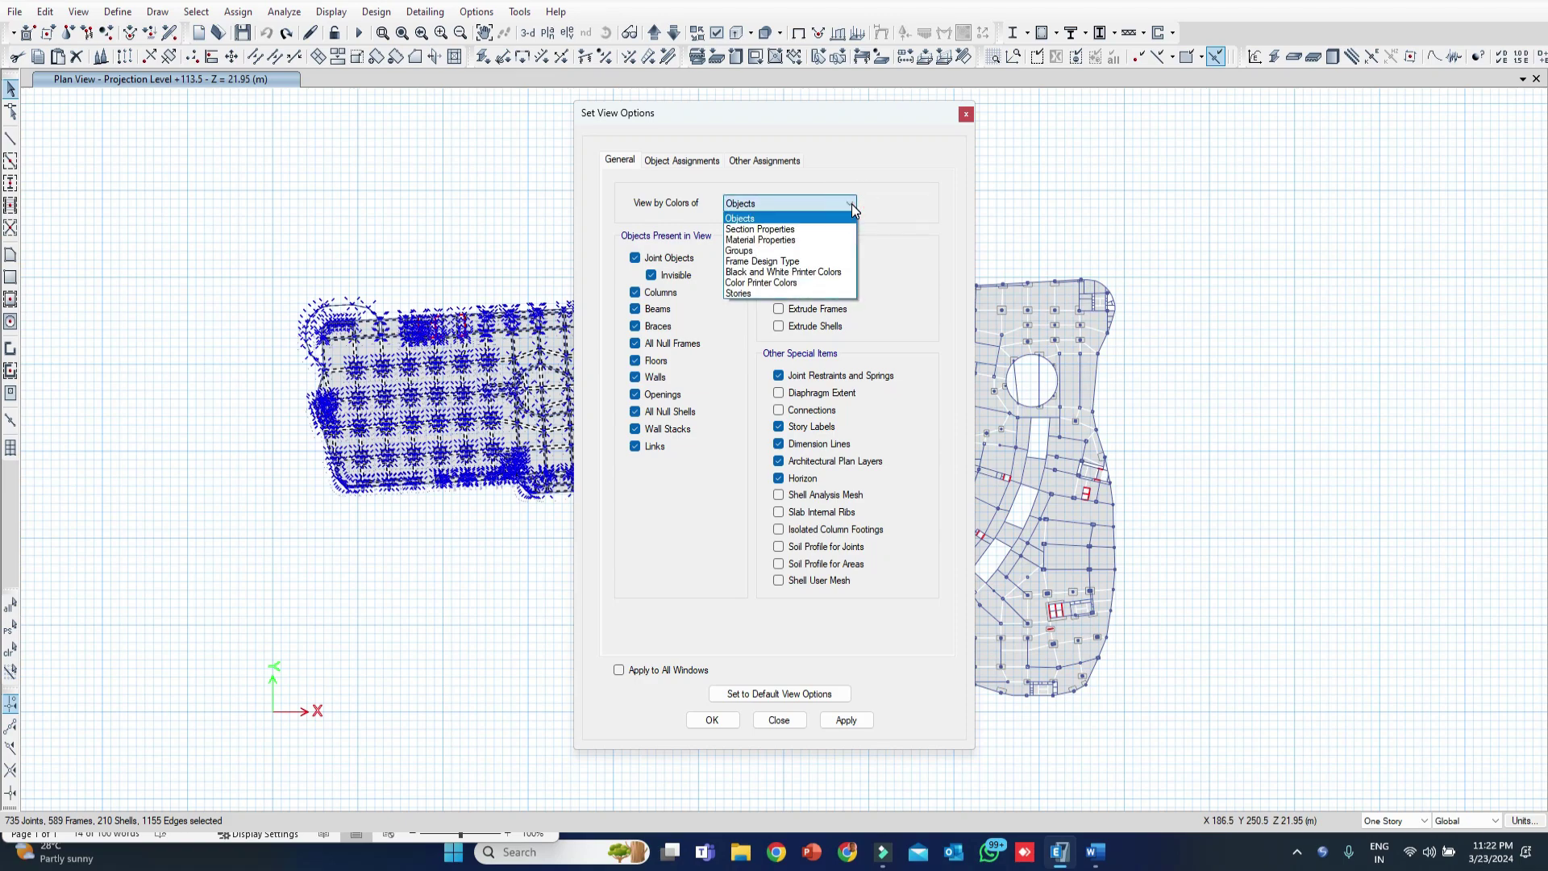
{"action": "left_click", "coordinate": [810, 230]}
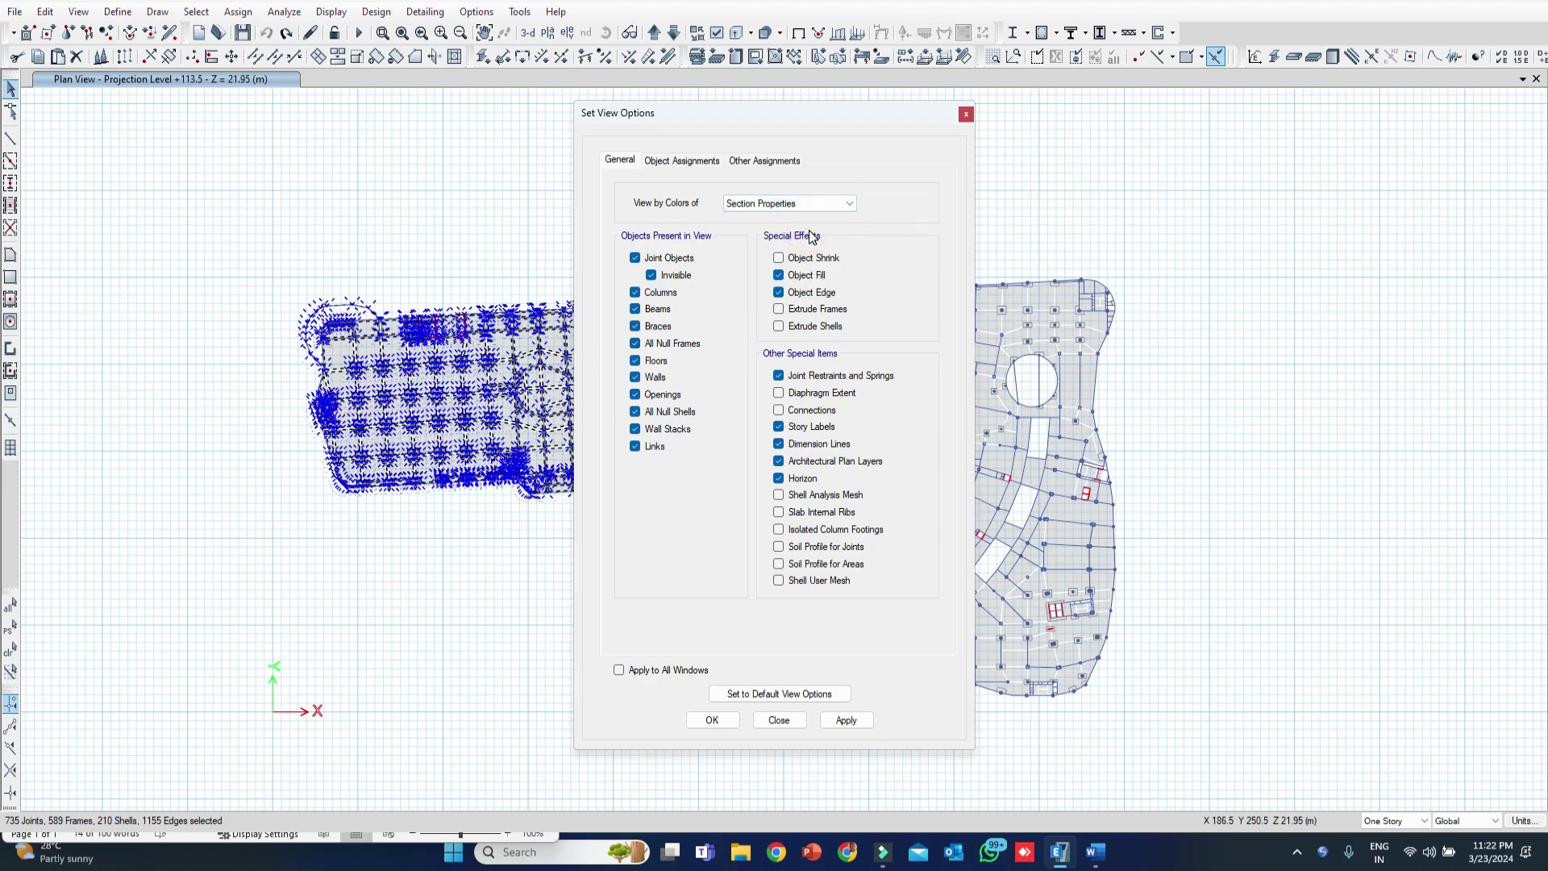
{"action": "left_click", "coordinate": [688, 162]}
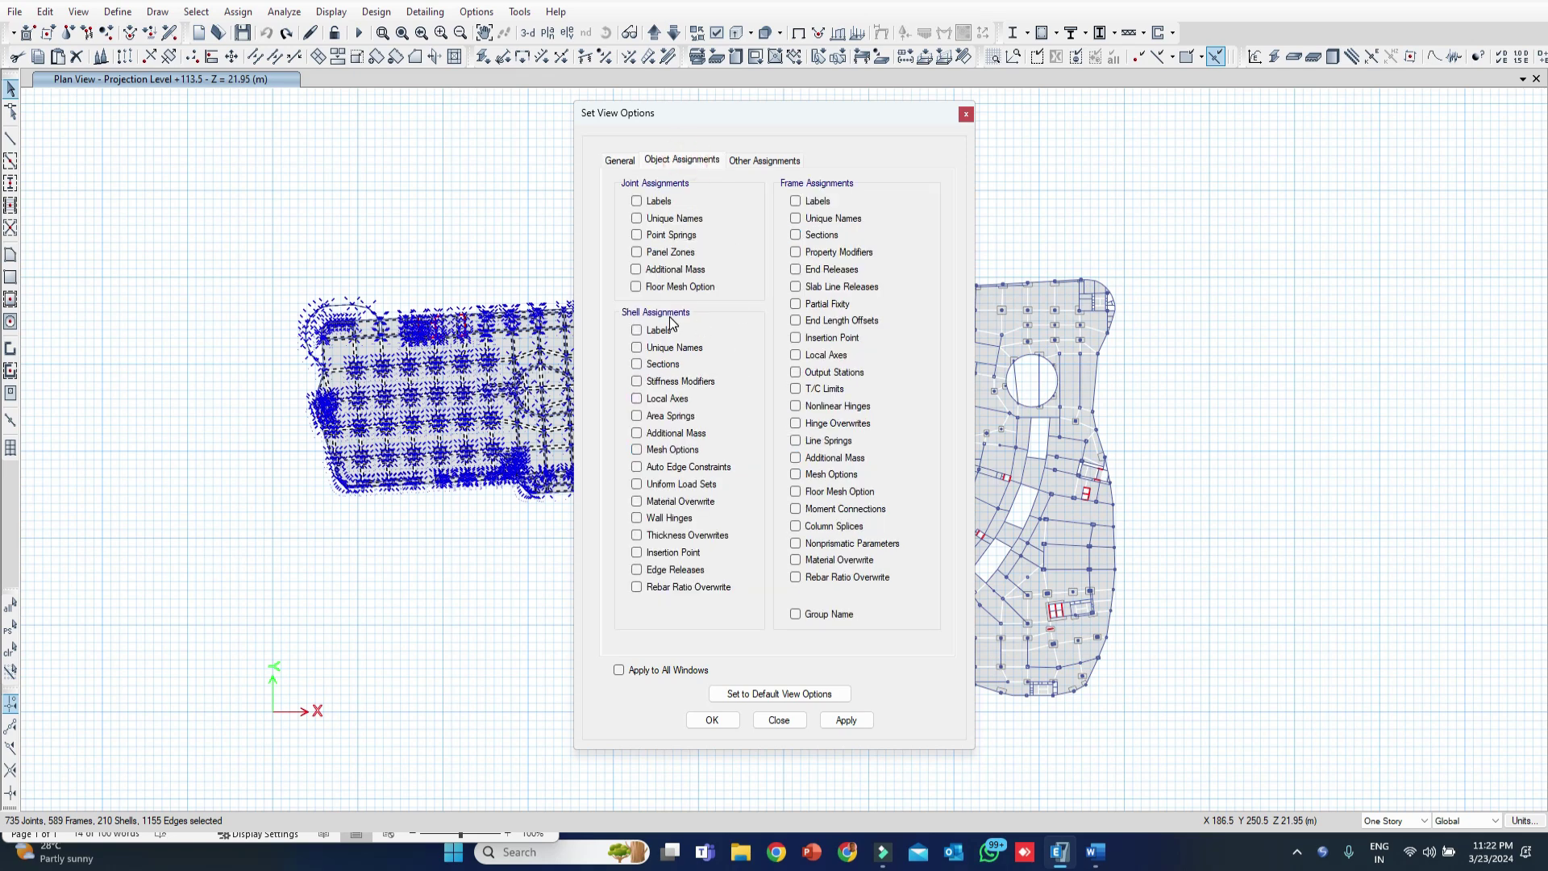
{"action": "left_click", "coordinate": [637, 331]}
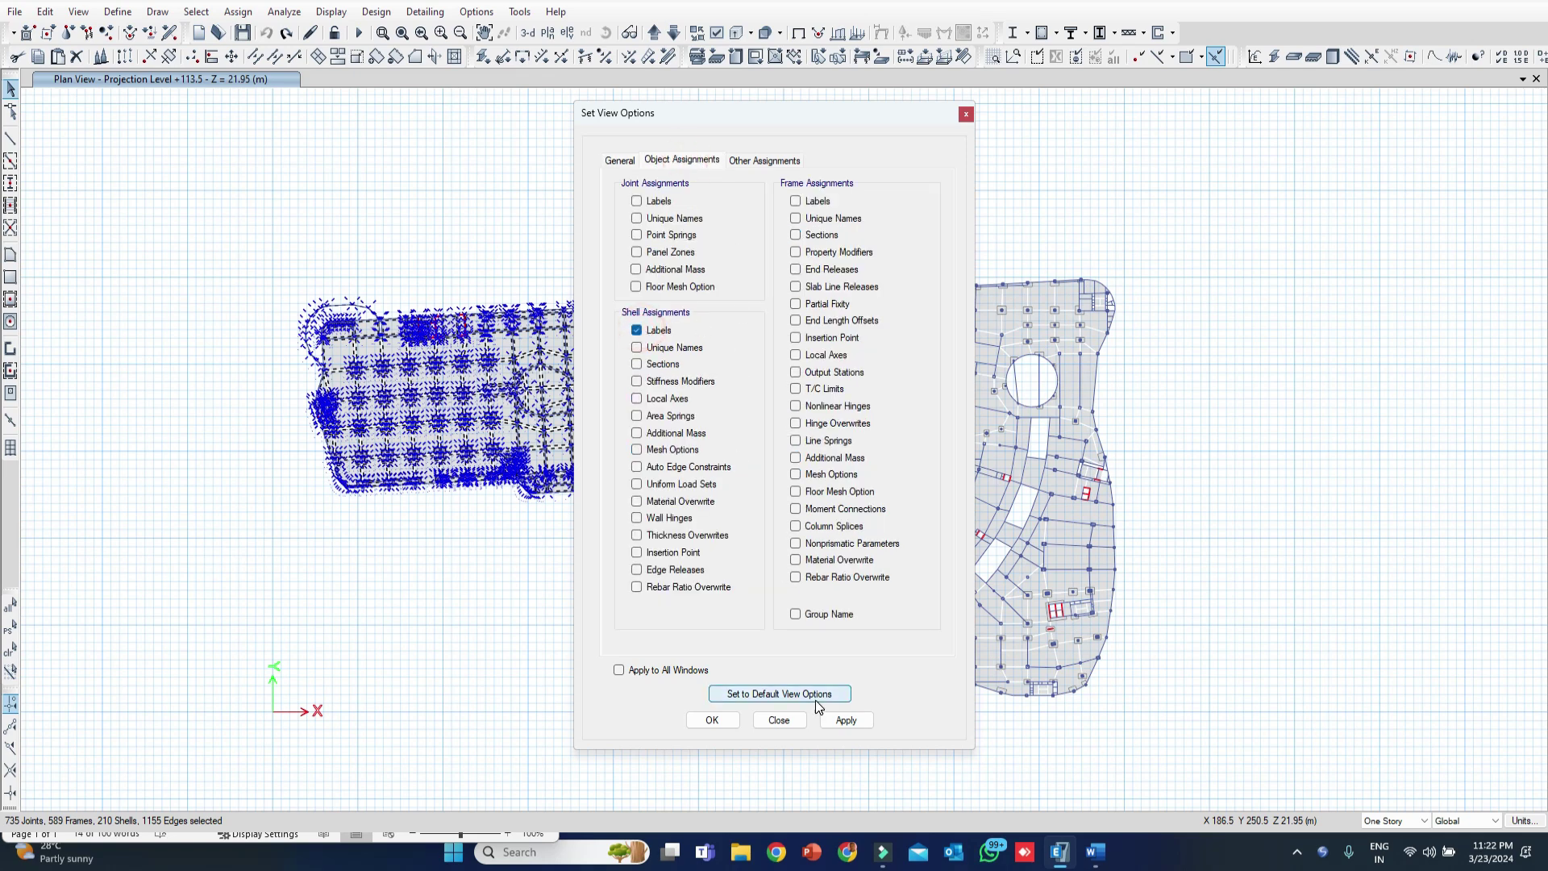
{"action": "left_click", "coordinate": [631, 161]}
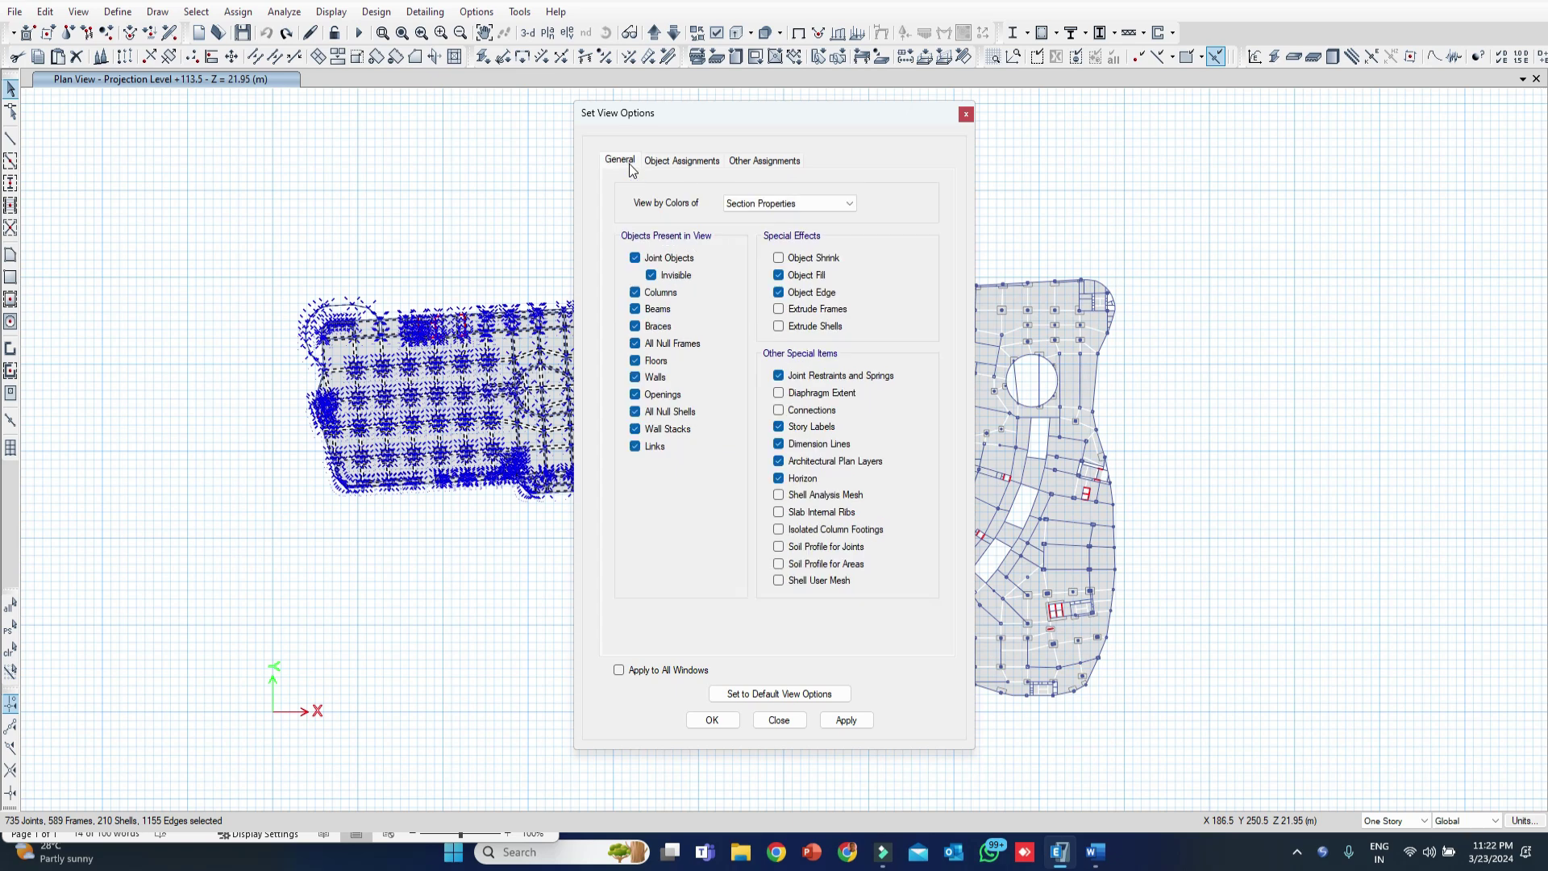
{"action": "left_click", "coordinate": [669, 278]}
{"action": "left_click", "coordinate": [847, 720]}
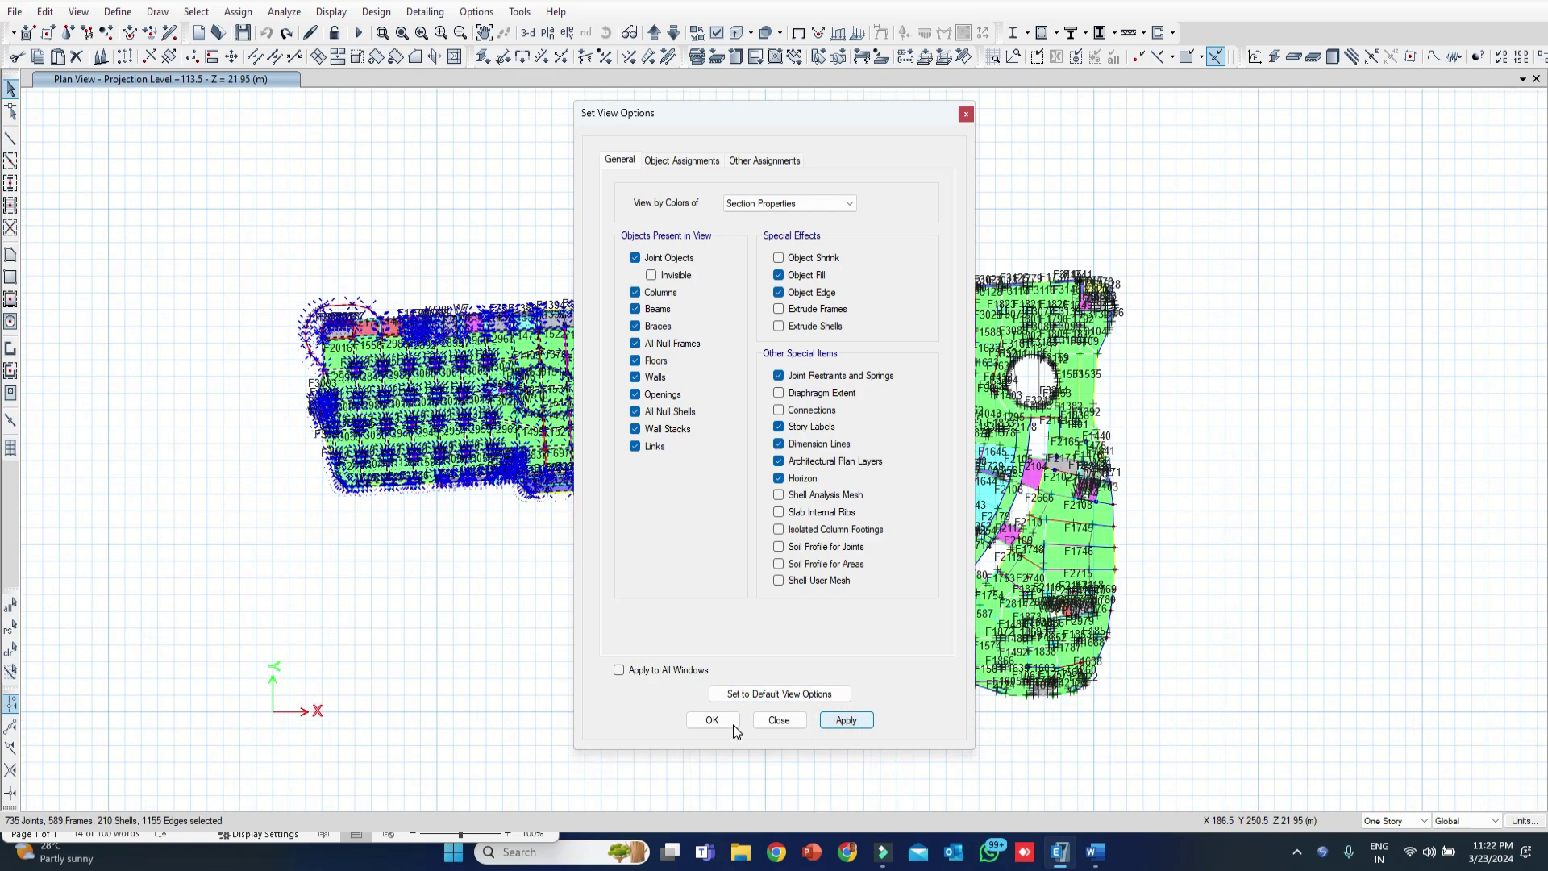
{"action": "left_click", "coordinate": [724, 721]}
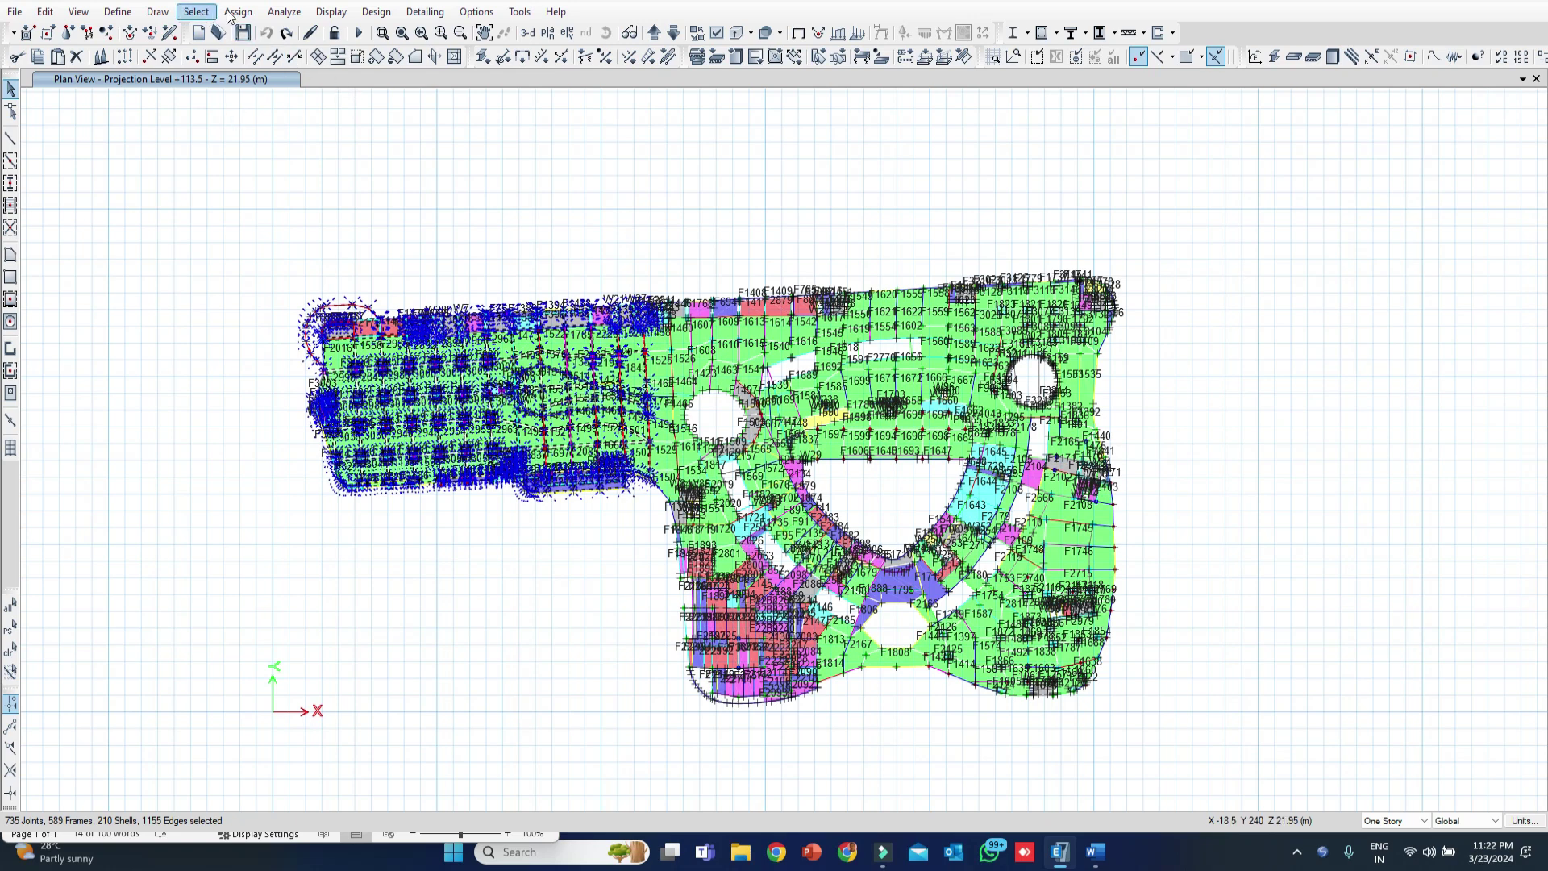
- Run a Shell Overlaps model check limited to the selected objects
{"action": "left_click", "coordinate": [275, 13]}
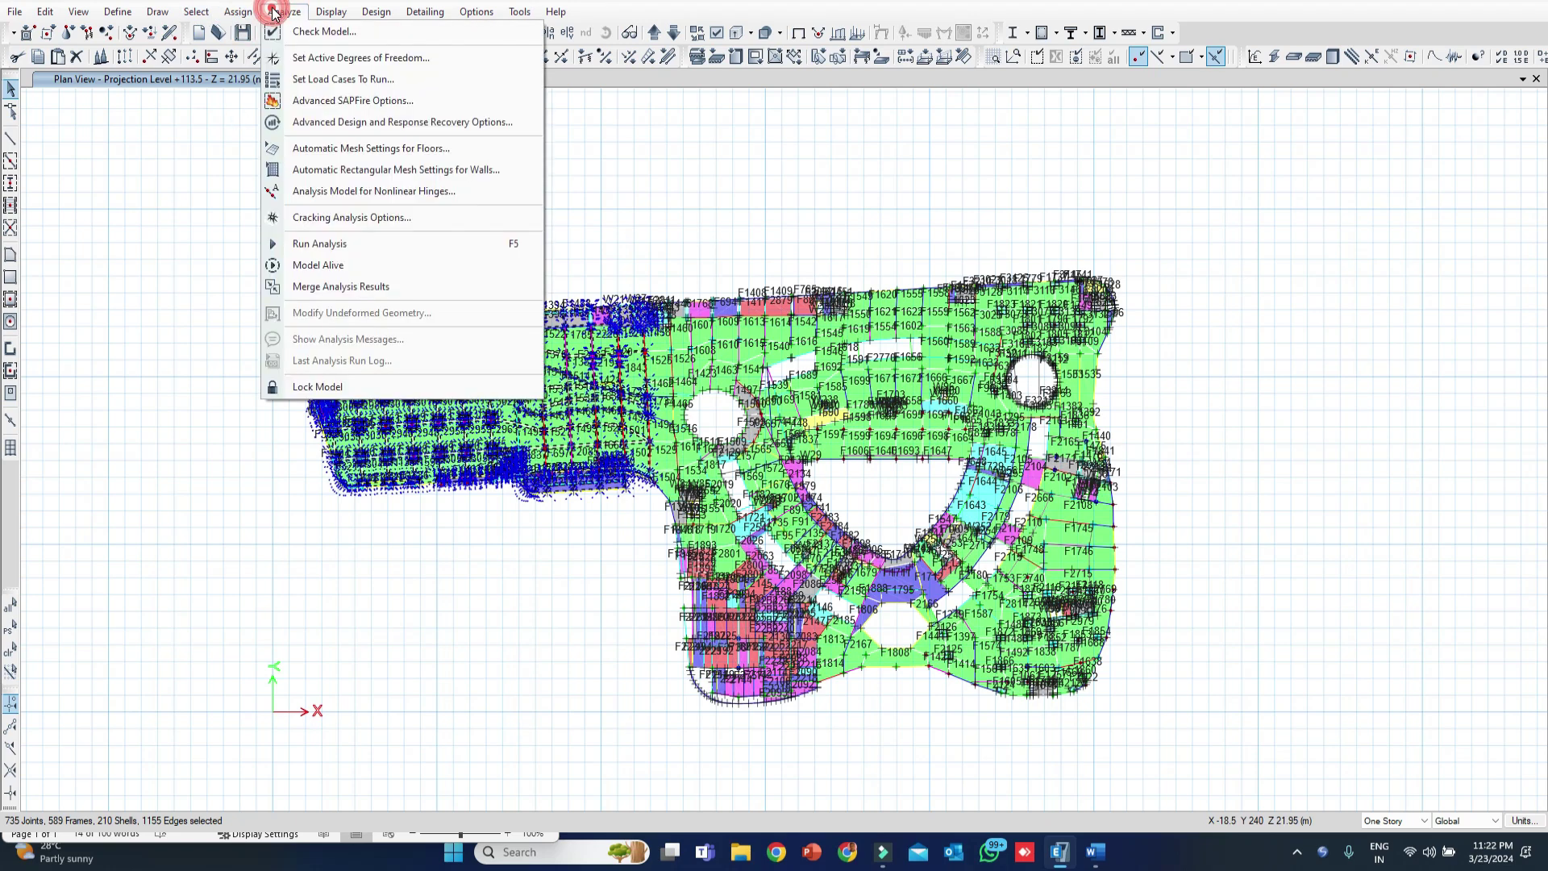
{"action": "left_click", "coordinate": [306, 32]}
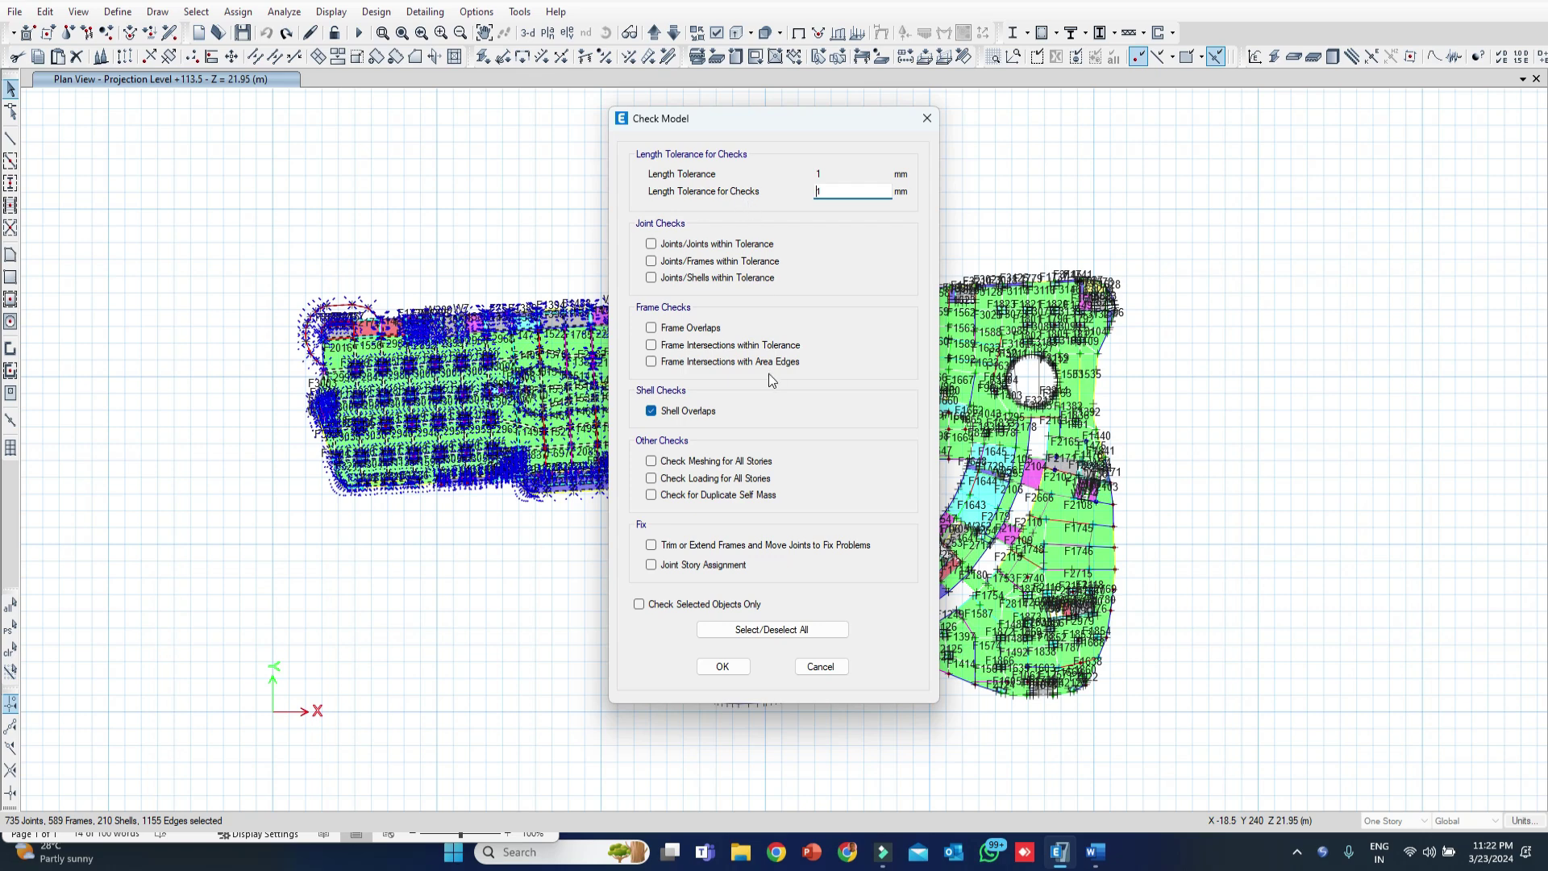
{"action": "left_click", "coordinate": [652, 413]}
{"action": "left_click", "coordinate": [642, 608]}
{"action": "left_click", "coordinate": [722, 667]}
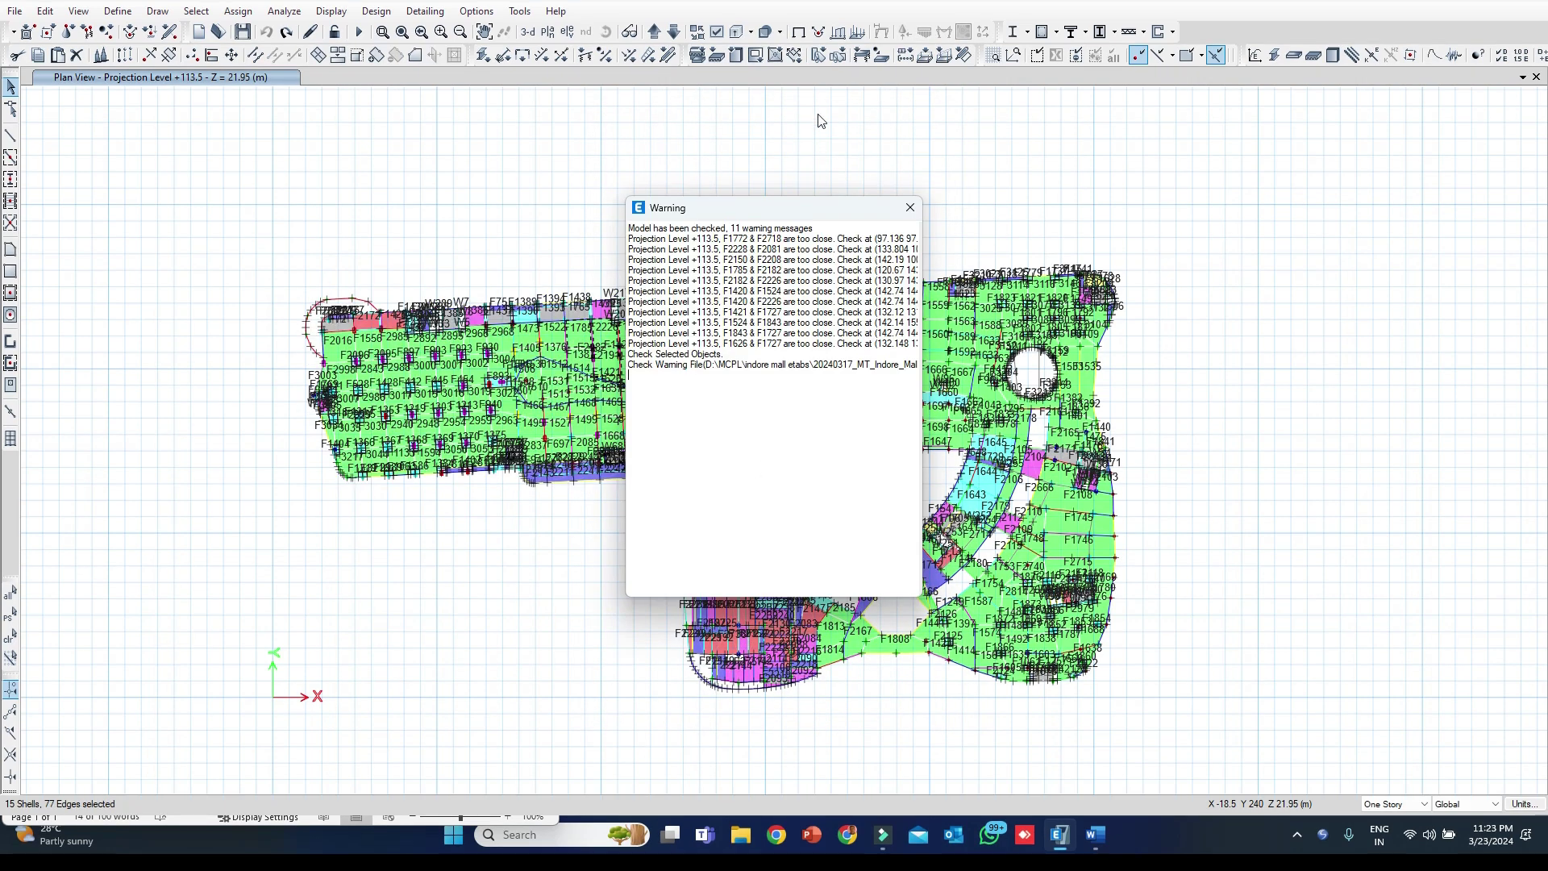
- Move the warning list aside and highlight the first warning, F1772 and F2718 too close
{"action": "left_click_drag", "start_coordinate": [828, 215], "coordinate": [1391, 248]}
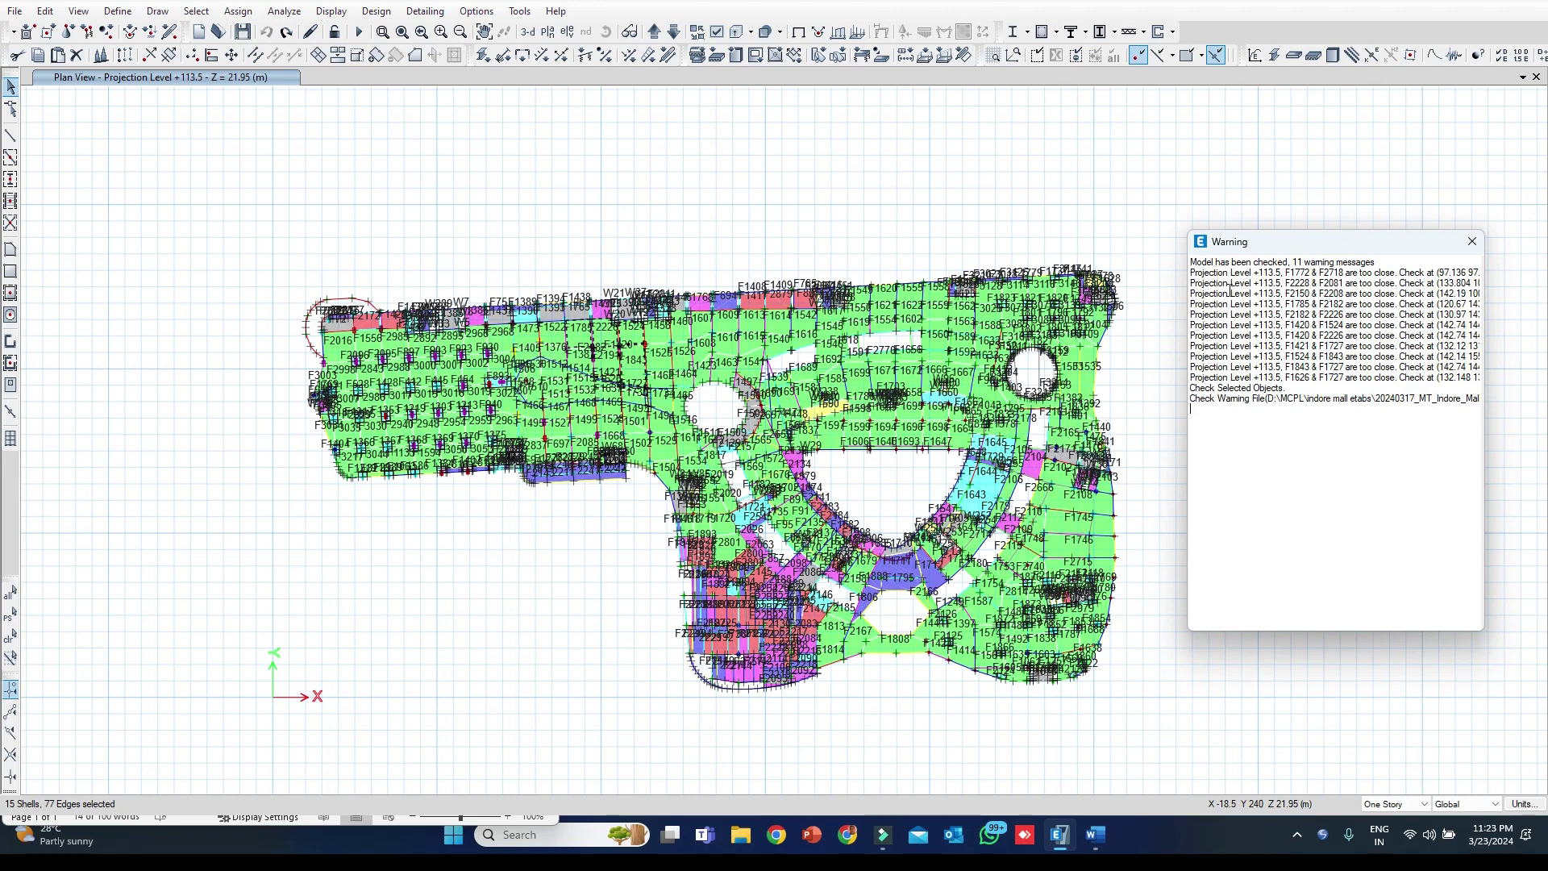
{"action": "left_click_drag", "start_coordinate": [1193, 273], "coordinate": [1469, 273]}
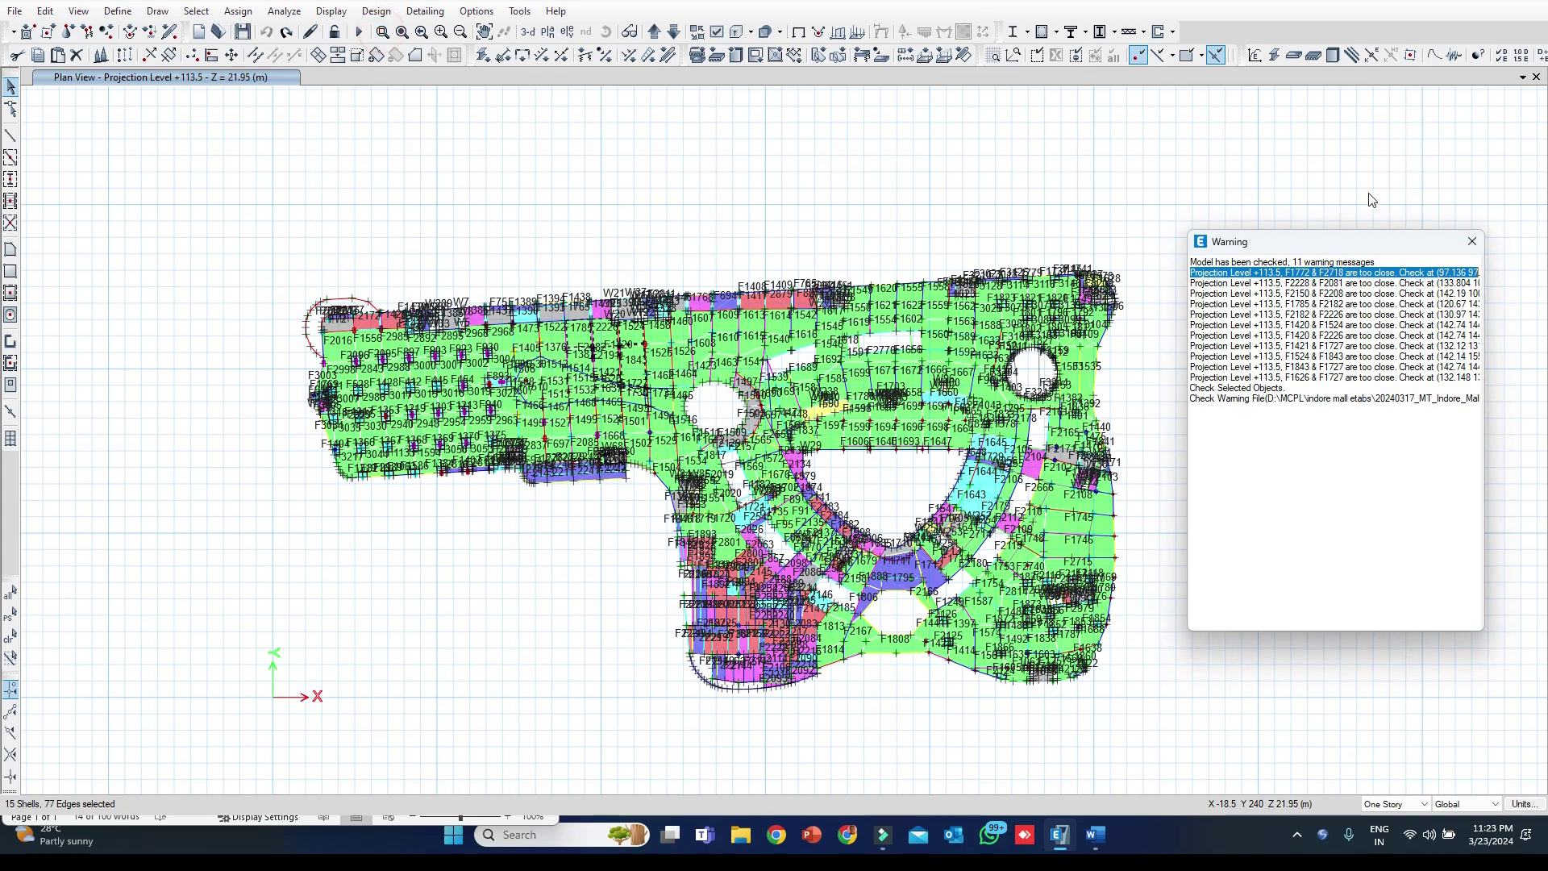
- Close the warnings, reselect and zoom into the left wing, then show only the selected objects
{"action": "left_click", "coordinate": [1479, 241]}
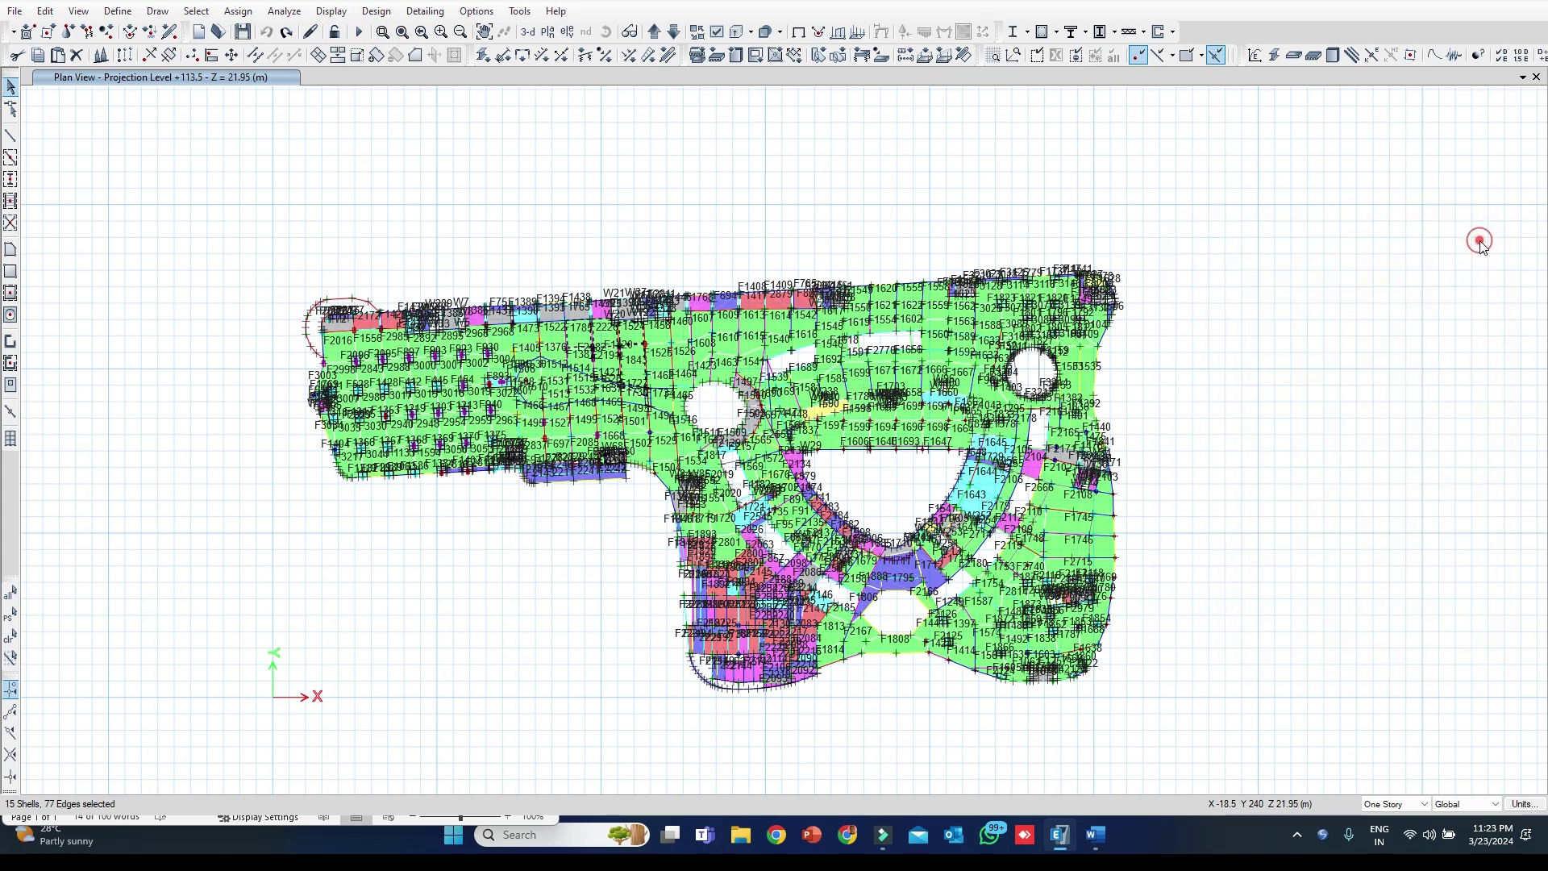
{"action": "left_click_drag", "start_coordinate": [277, 259], "coordinate": [669, 493]}
{"action": "left_click", "coordinate": [383, 32]}
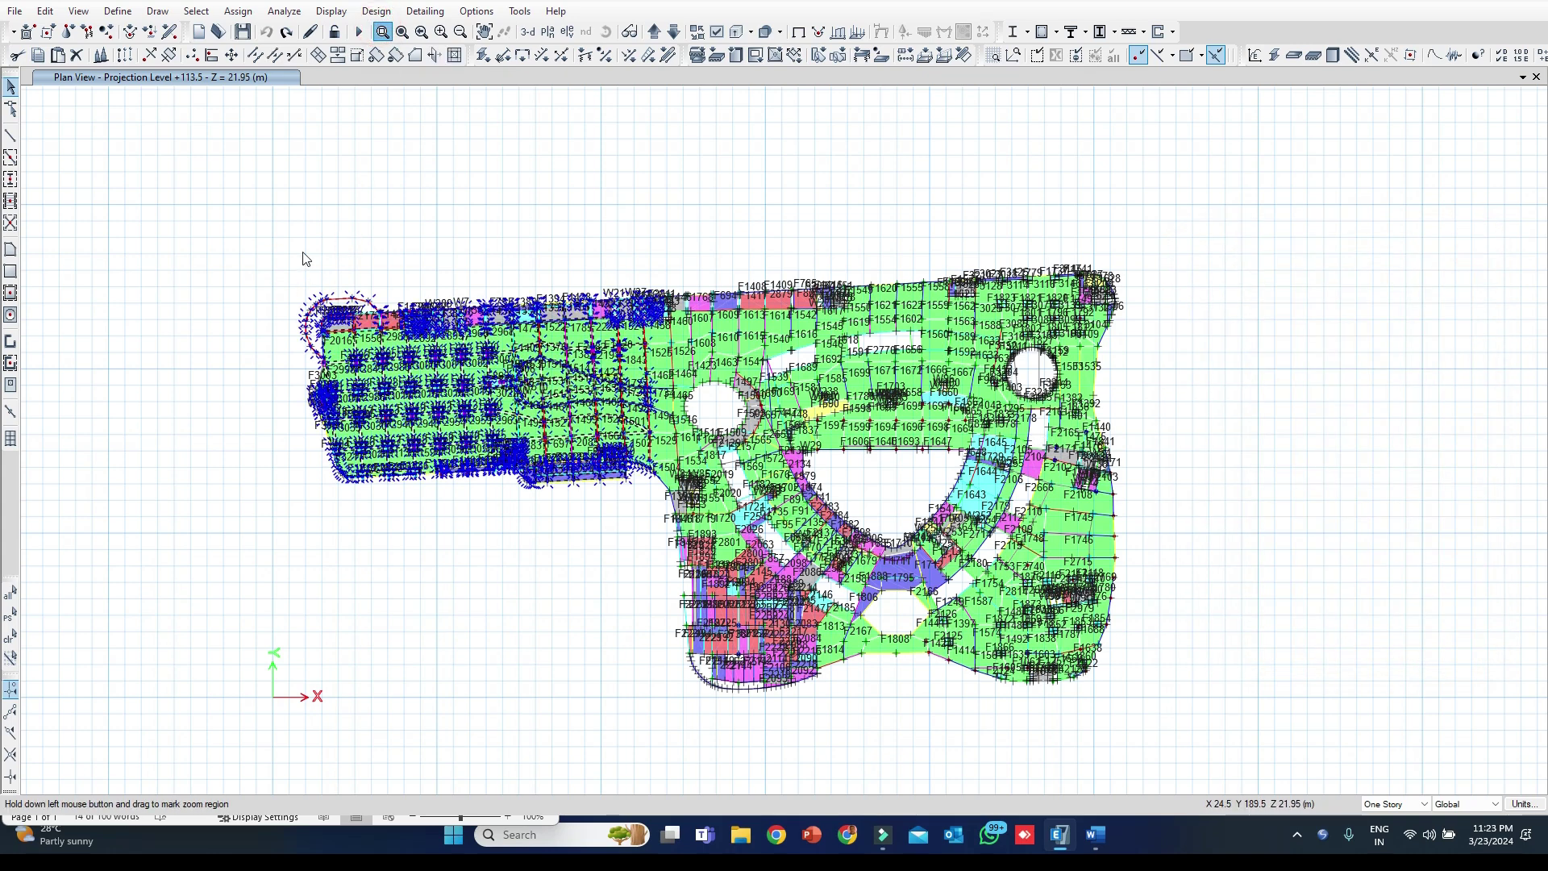
{"action": "left_click_drag", "start_coordinate": [291, 258], "coordinate": [662, 553]}
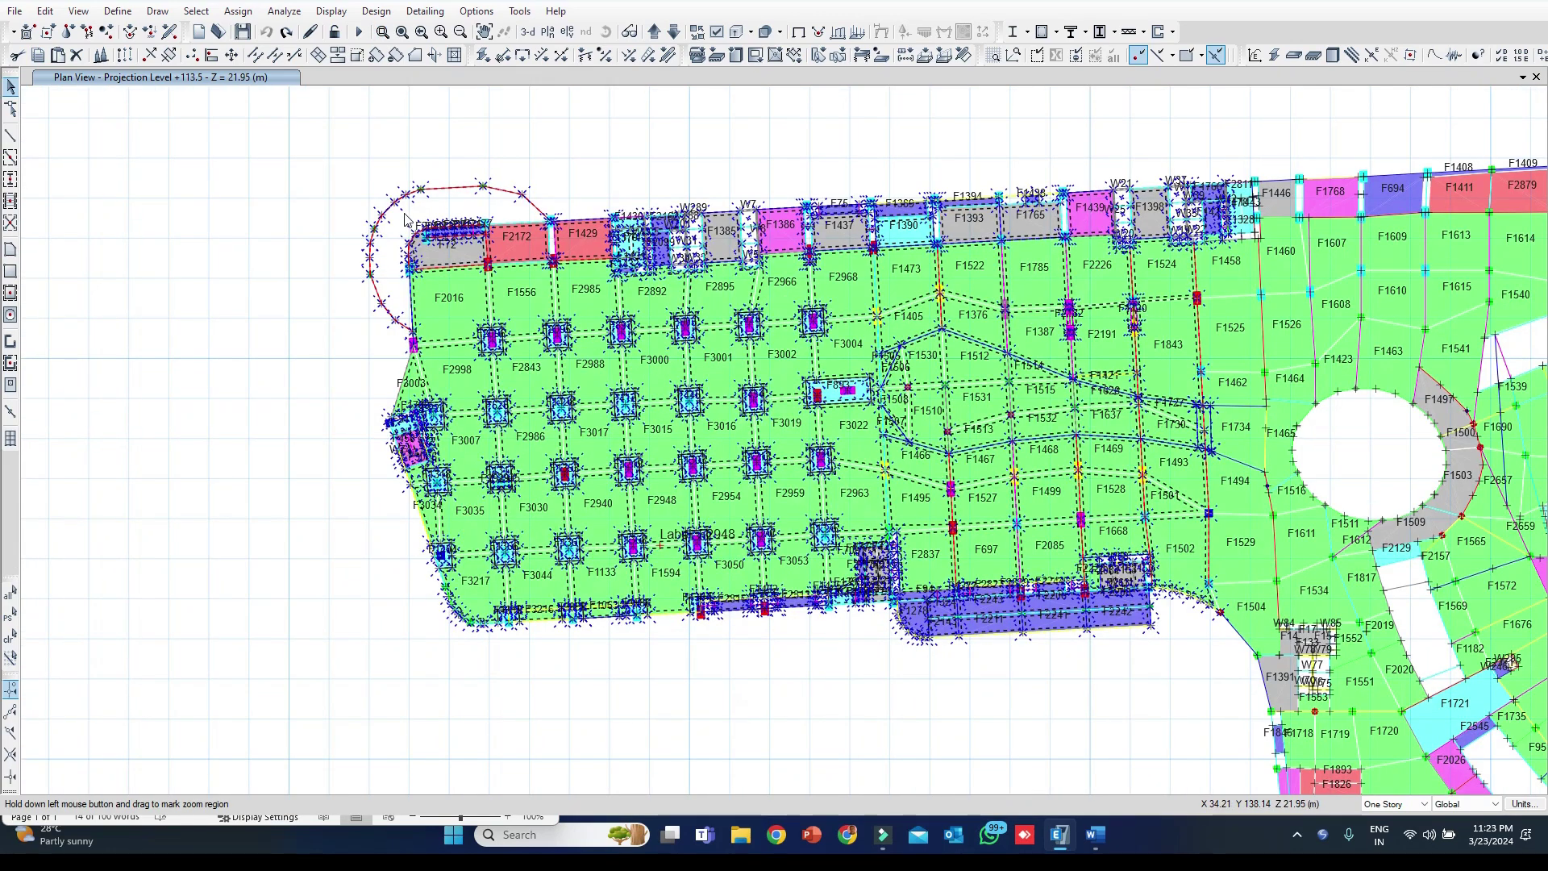
{"action": "left_click", "coordinate": [79, 11]}
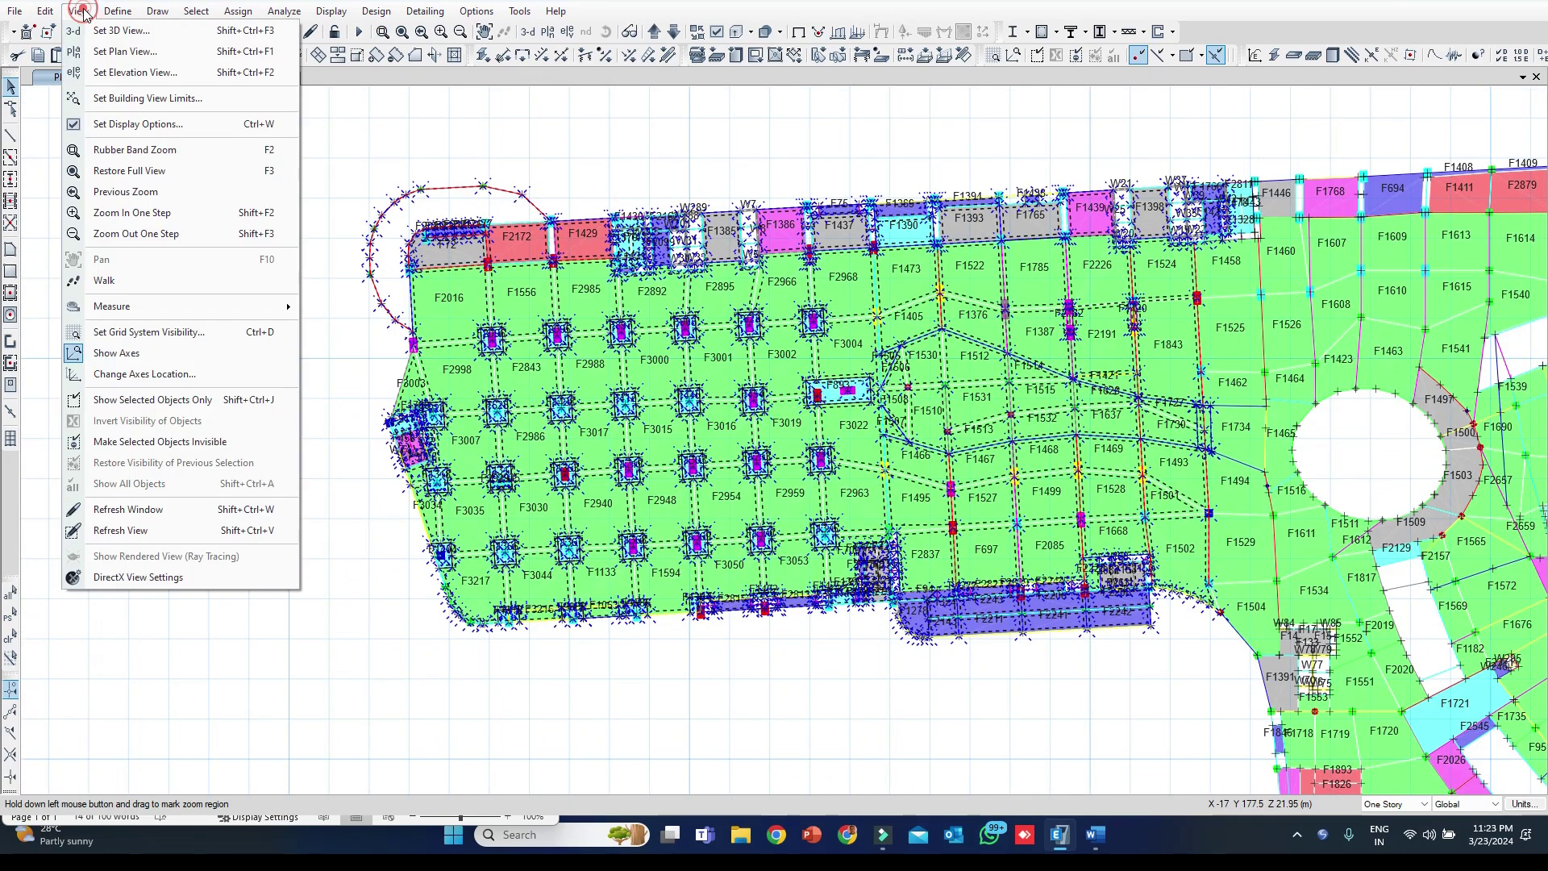
{"action": "left_click", "coordinate": [192, 402]}
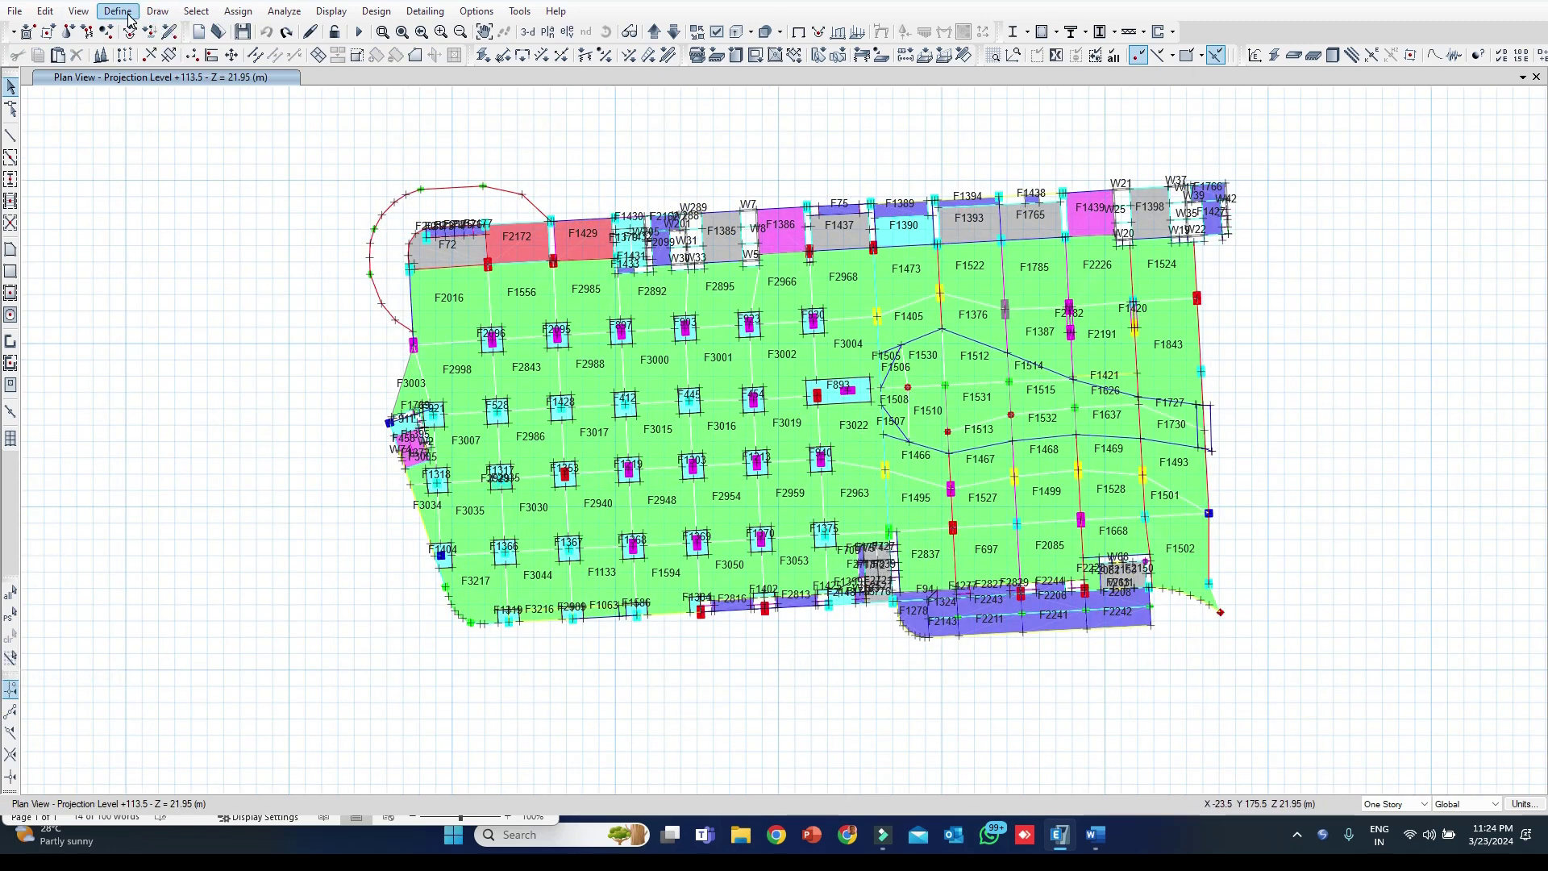
- In Select by Shell Label, limit the story list to Projection Level +113.5
{"action": "left_click", "coordinate": [193, 12]}
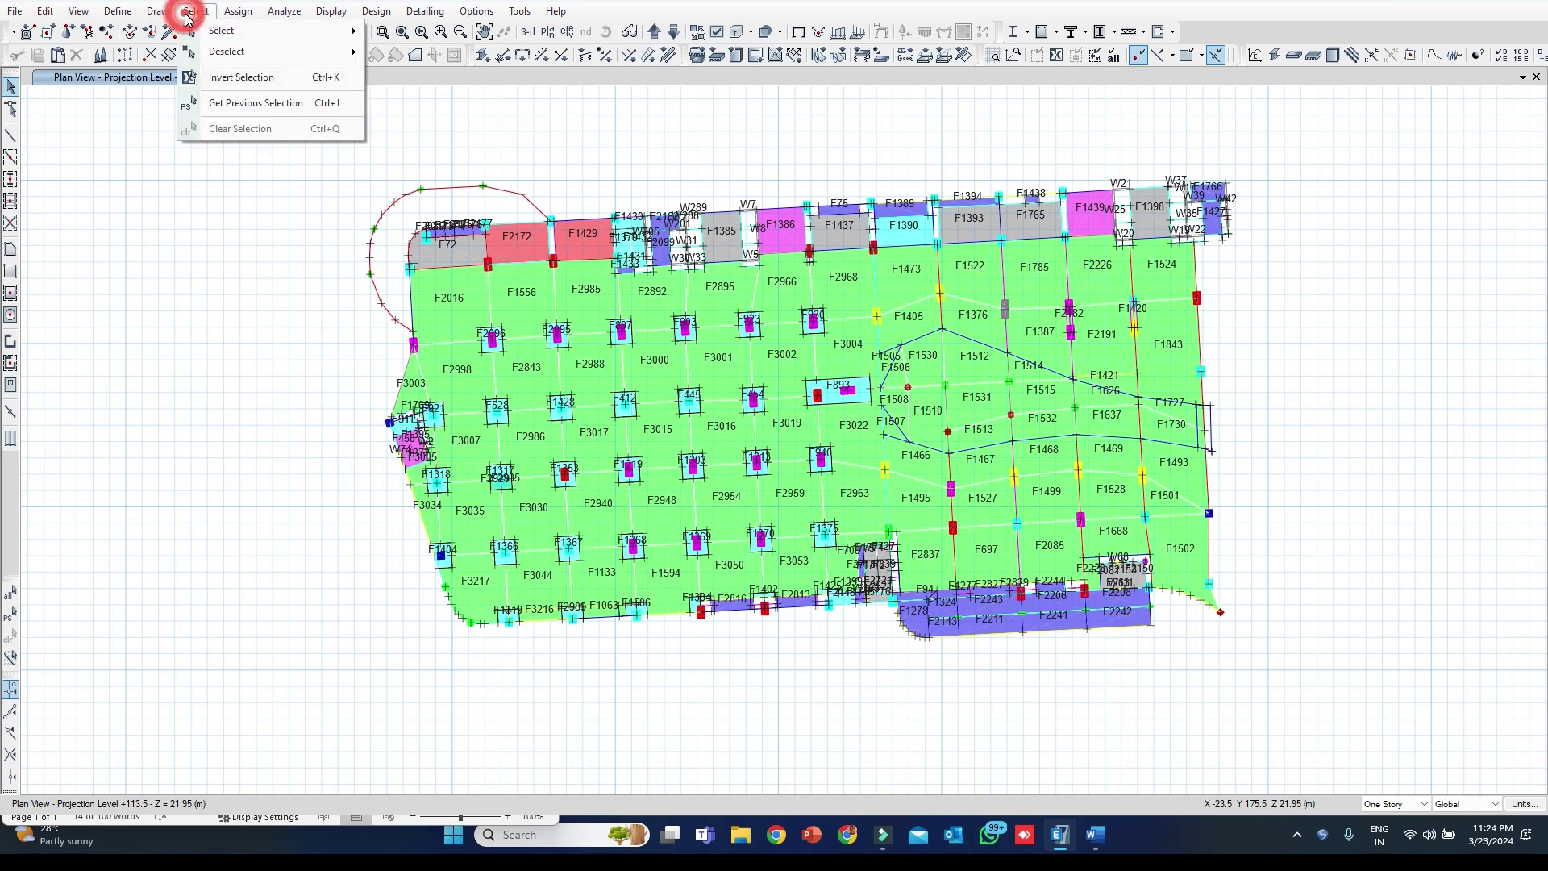
{"action": "mouse_move", "coordinate": [231, 35]}
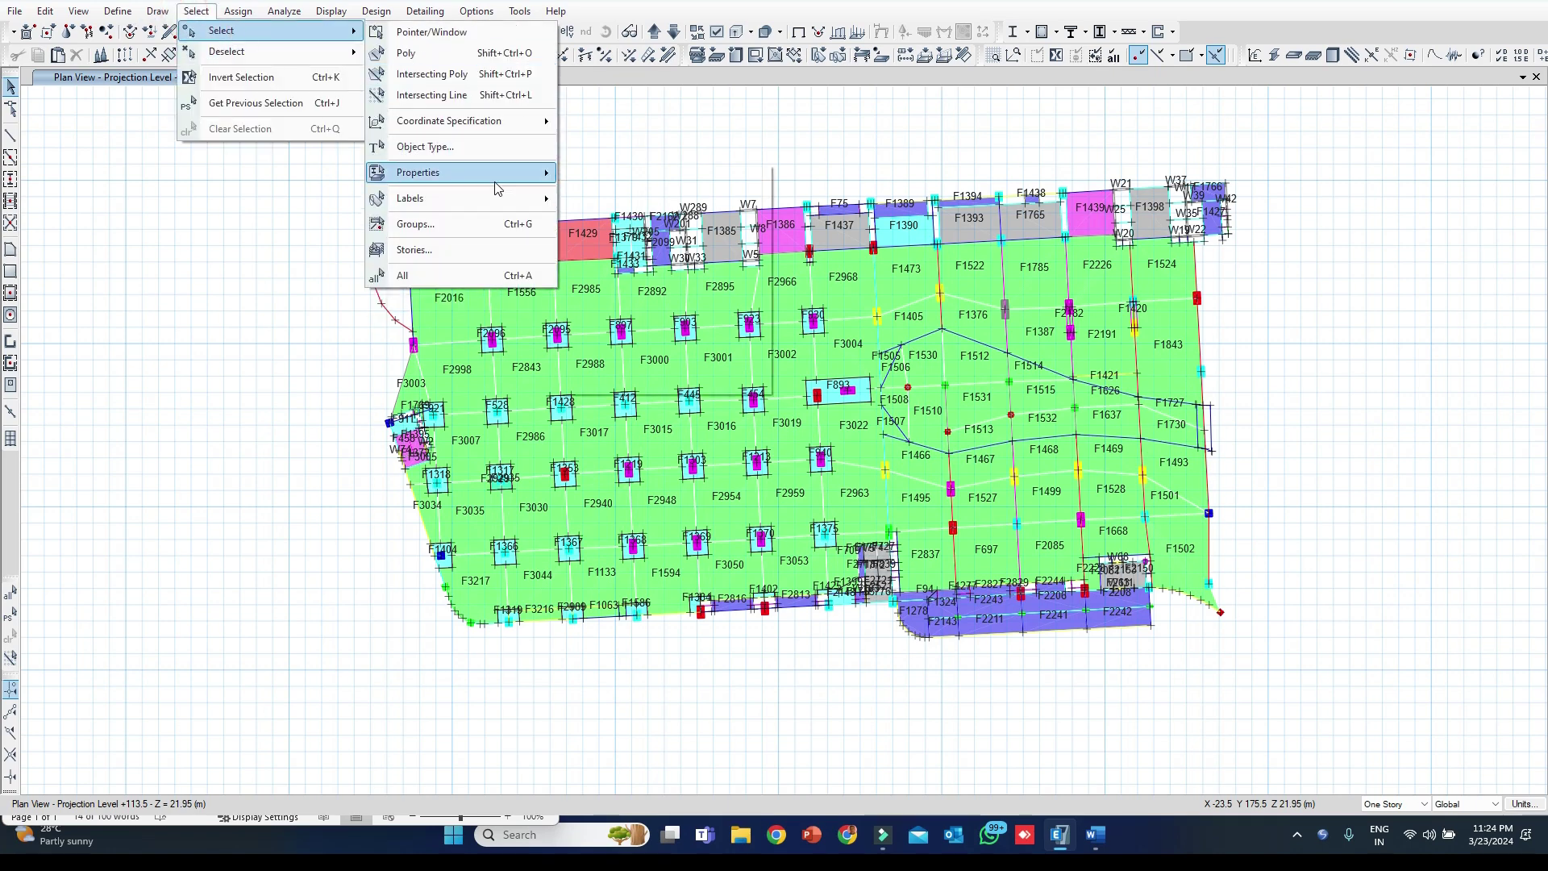
{"action": "mouse_move", "coordinate": [469, 198]}
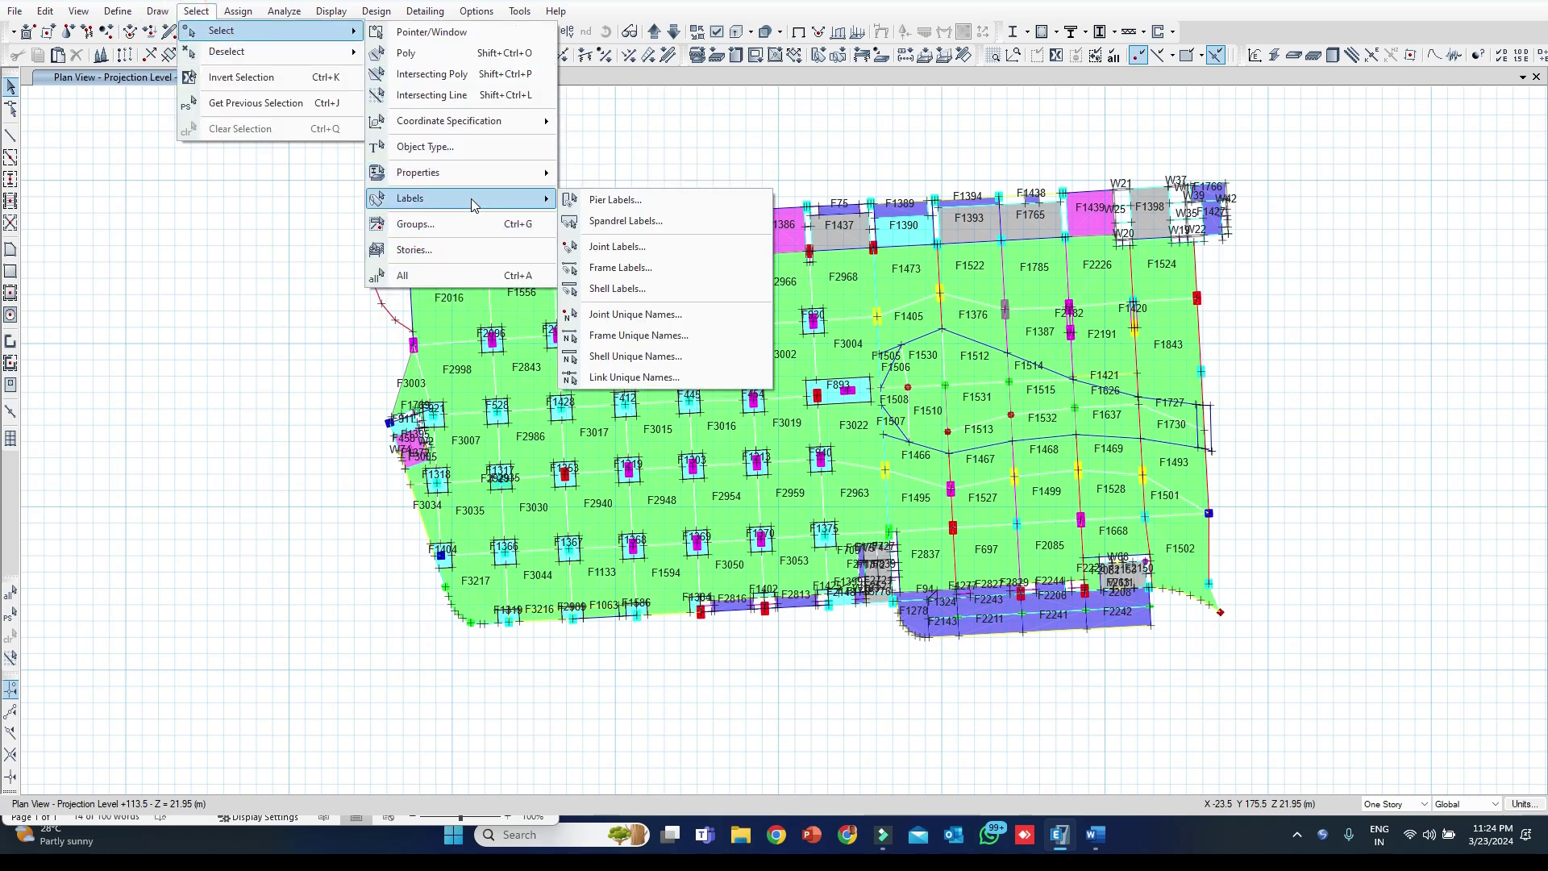
{"action": "left_click", "coordinate": [634, 291]}
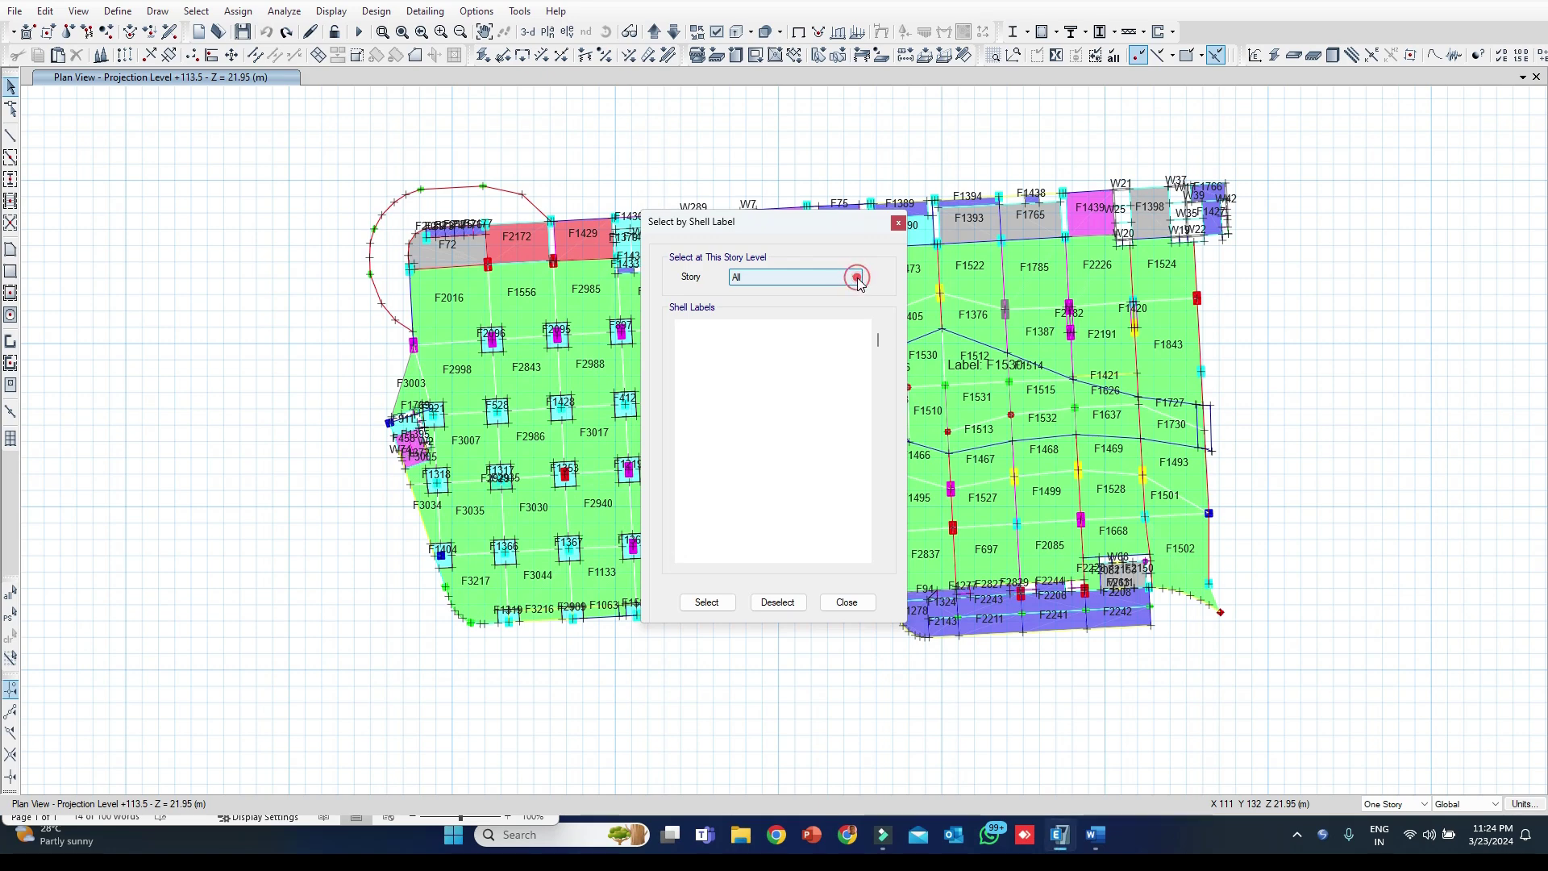
{"action": "left_click", "coordinate": [857, 279]}
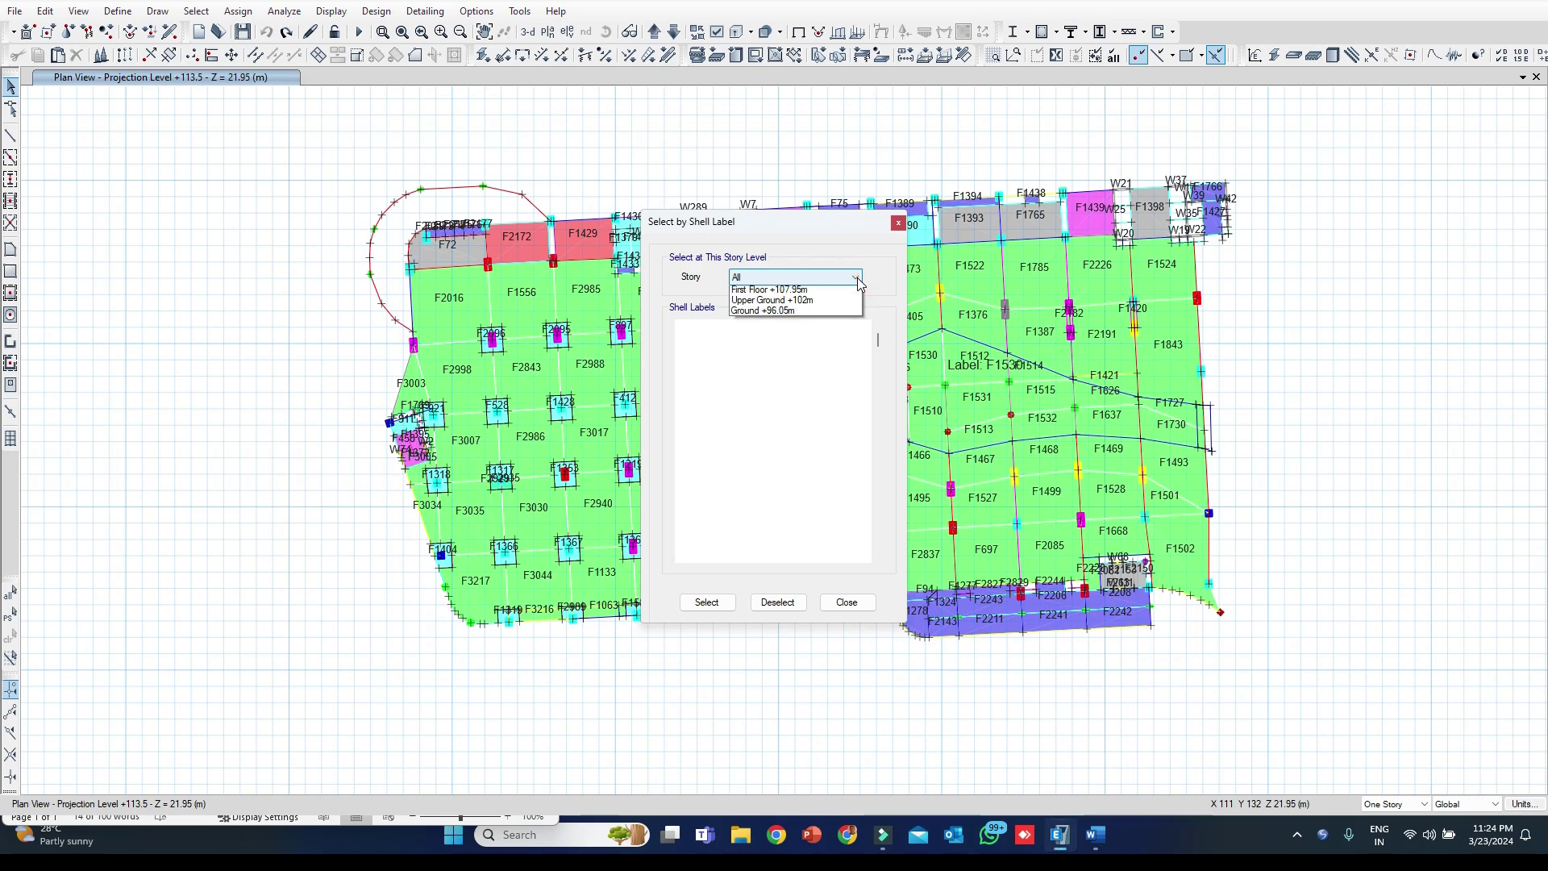
{"action": "left_click", "coordinate": [857, 279]}
{"action": "left_click", "coordinate": [857, 279]}
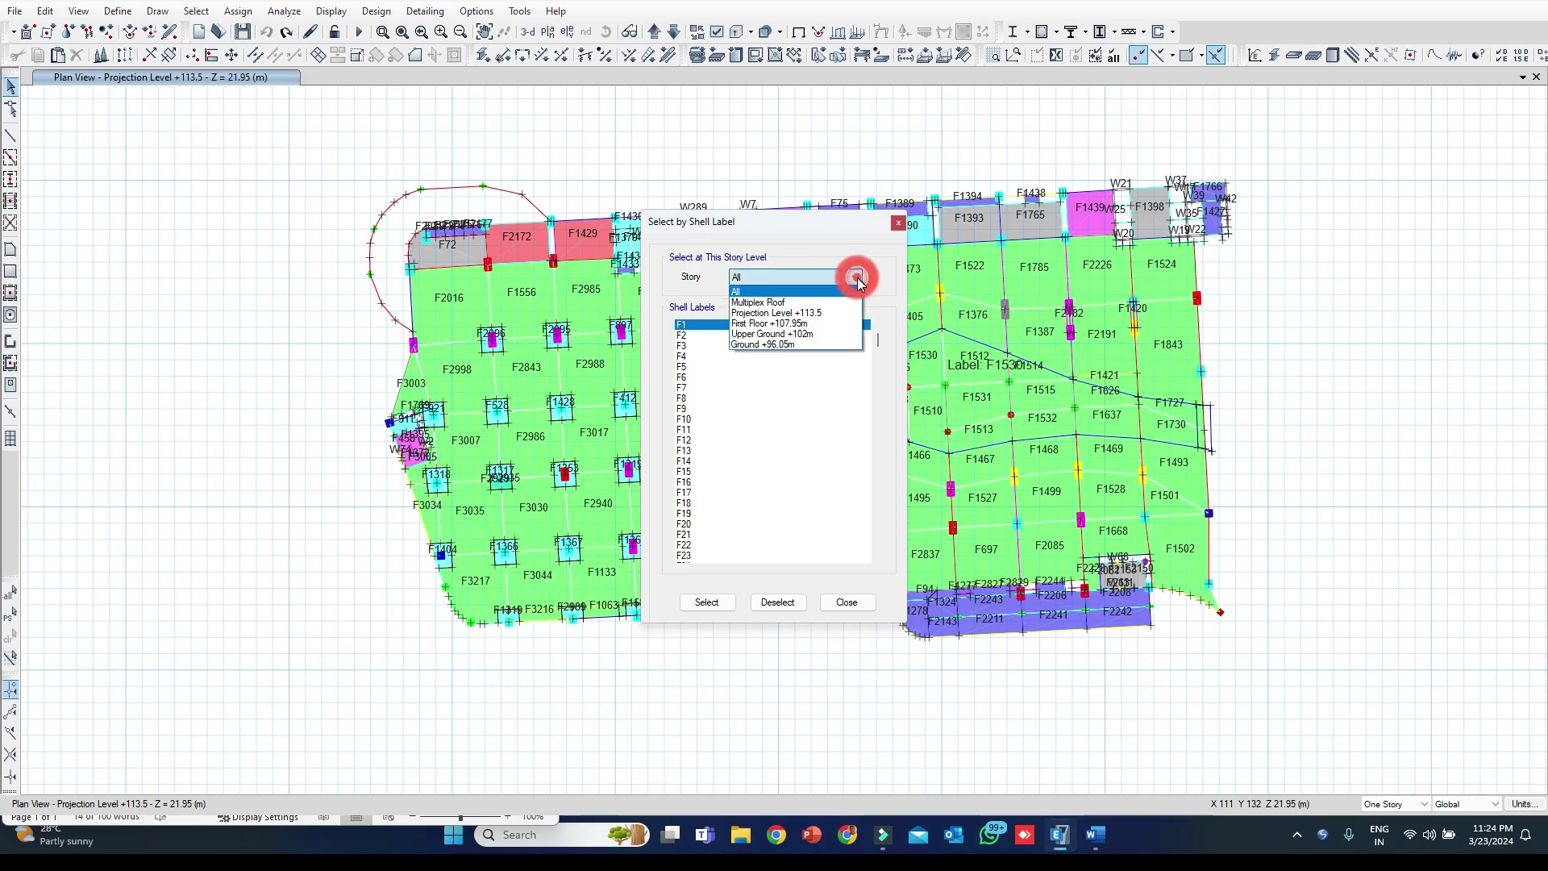
{"action": "left_click", "coordinate": [821, 313]}
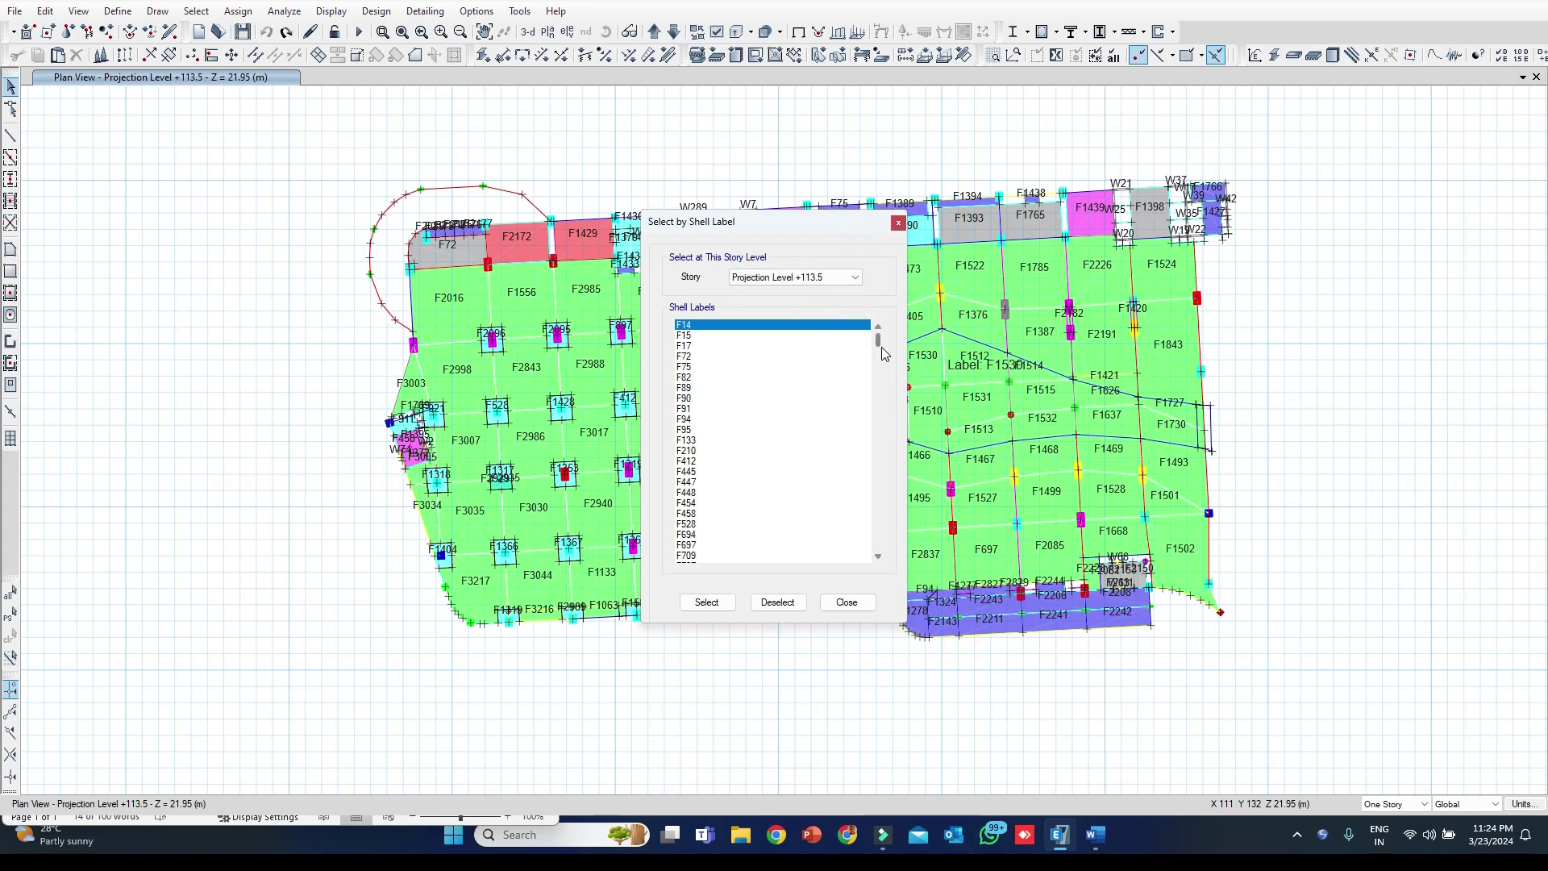
- Pick shell label F1772, select it in the model and close the dialog
{"action": "left_click_drag", "start_coordinate": [878, 341], "coordinate": [878, 408]}
{"action": "left_click", "coordinate": [875, 525]}
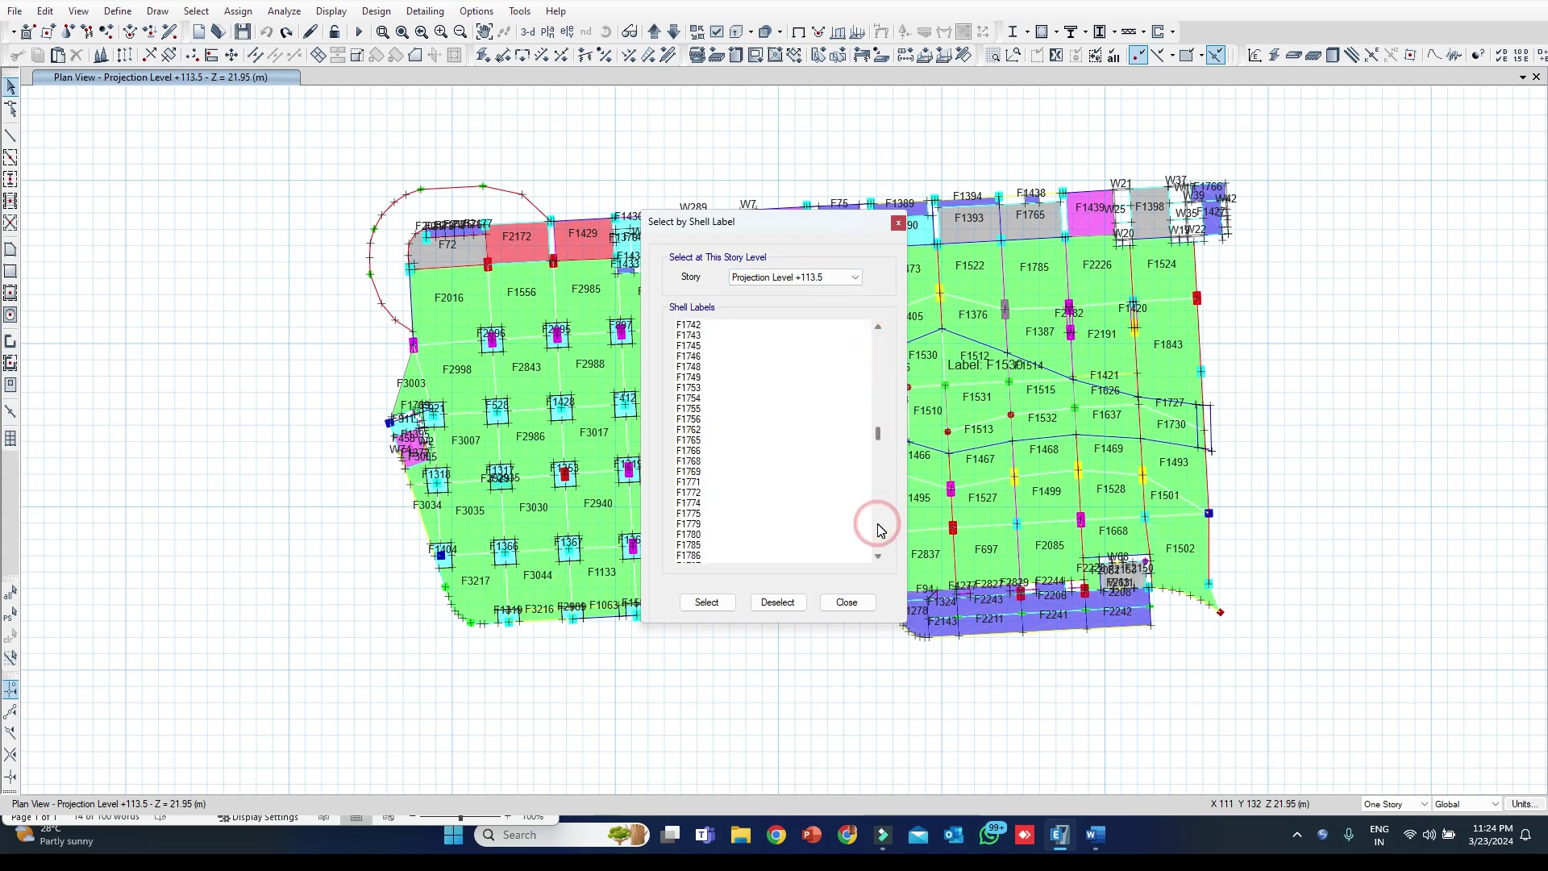
{"action": "left_click", "coordinate": [692, 492]}
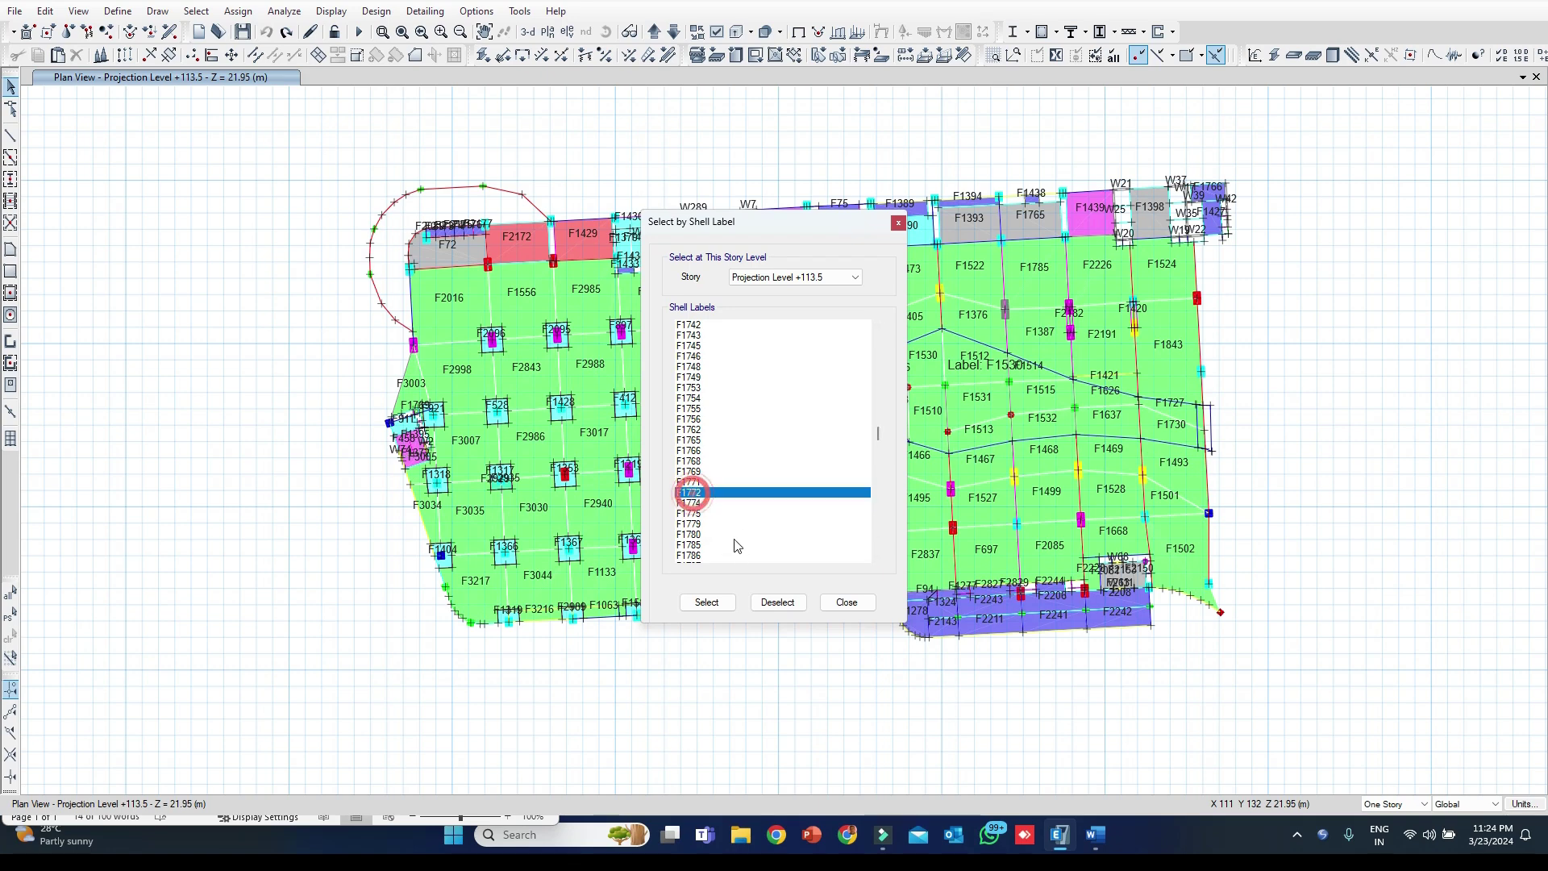
{"action": "left_click", "coordinate": [725, 605]}
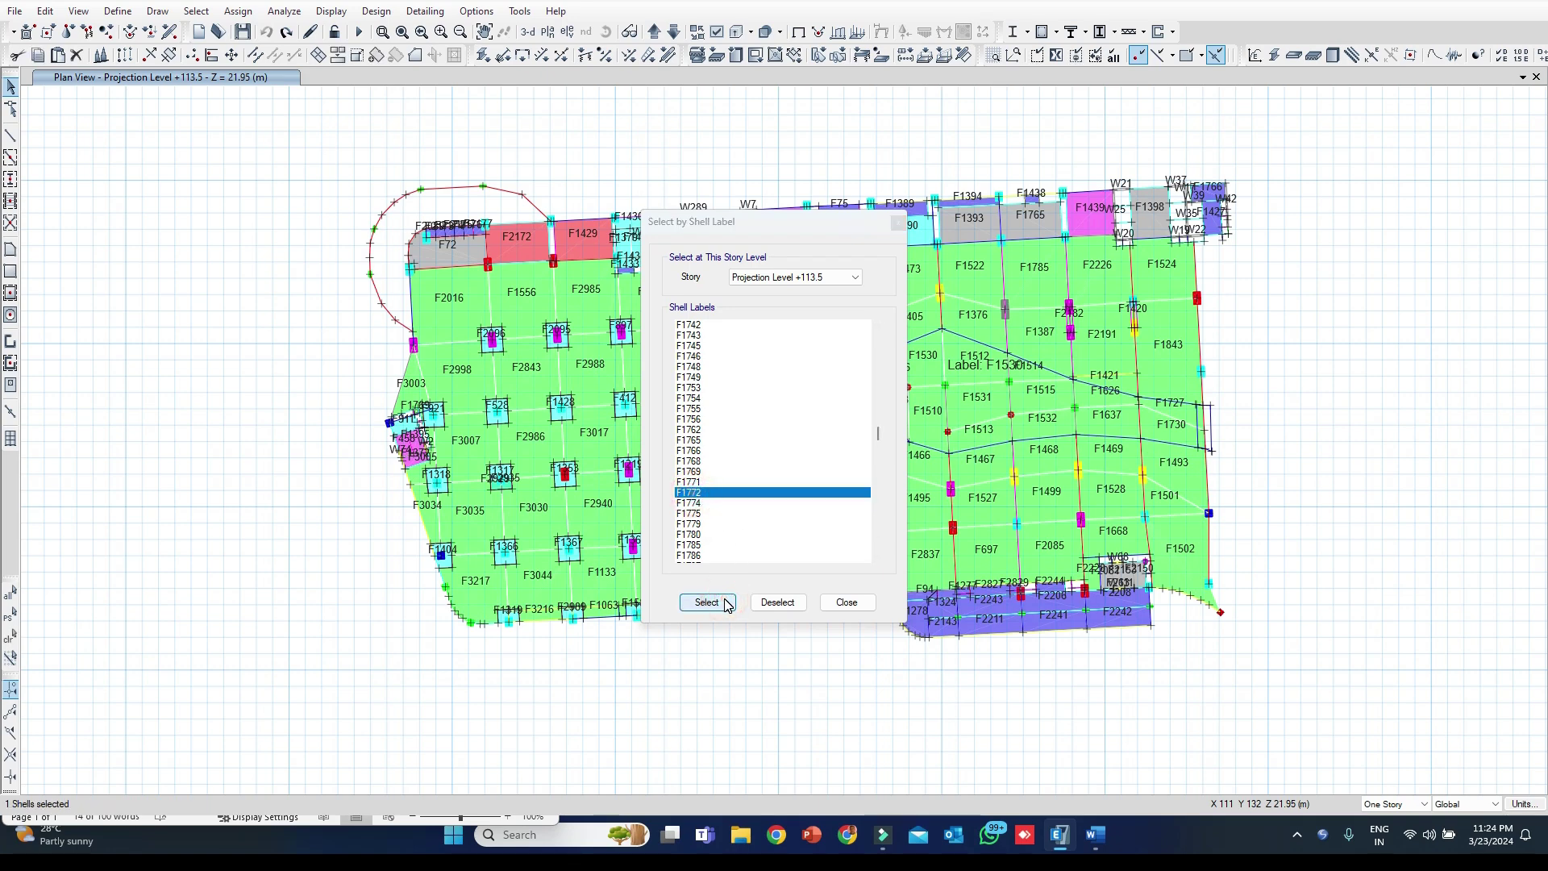
{"action": "left_click", "coordinate": [842, 609]}
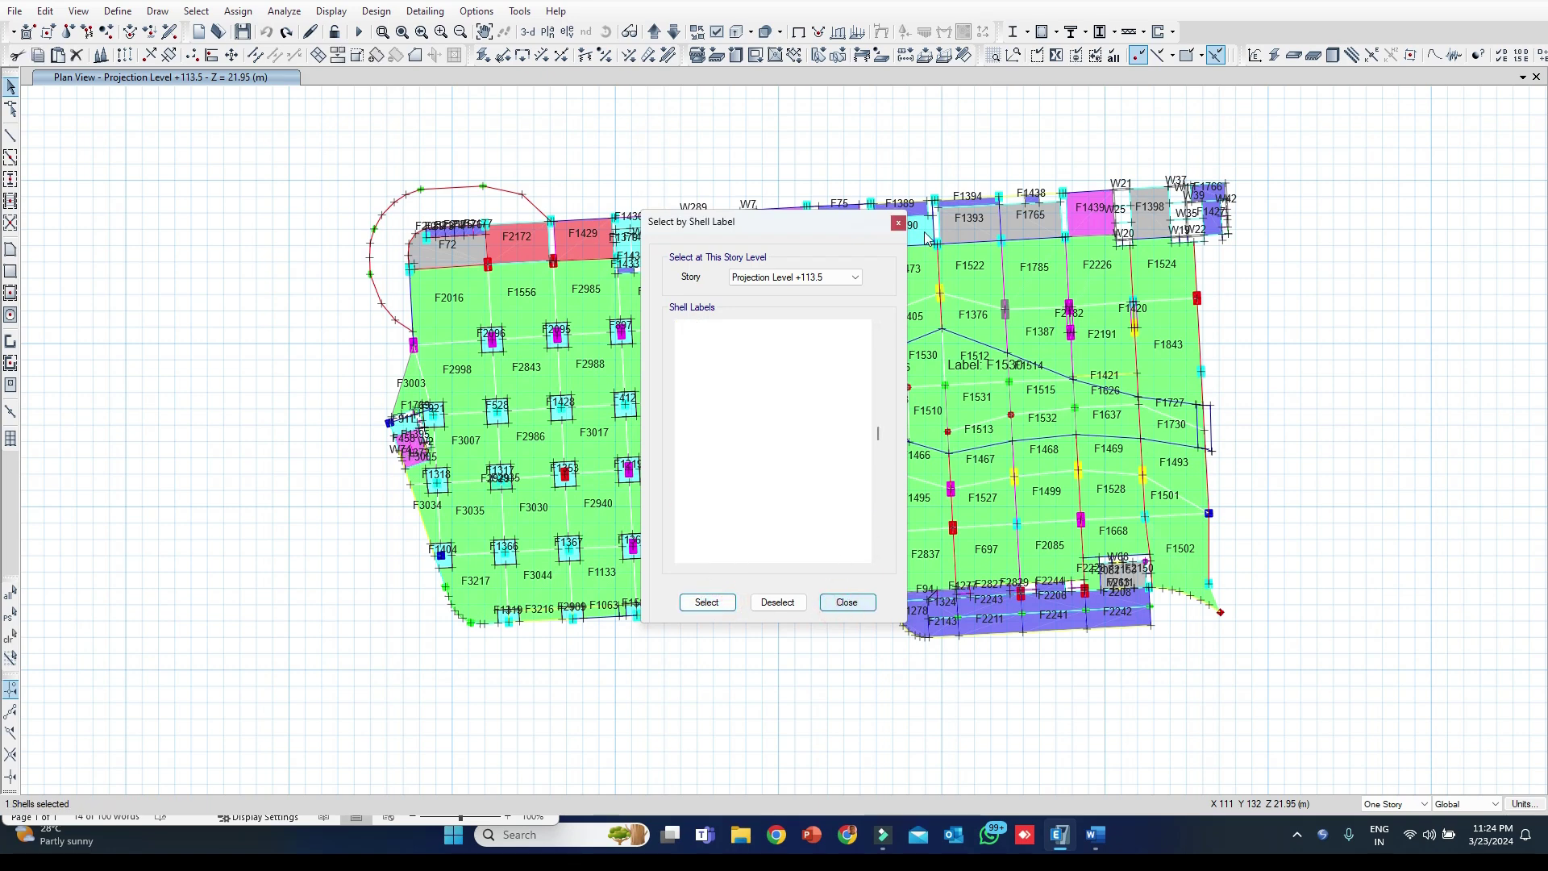
{"action": "left_click", "coordinate": [900, 227]}
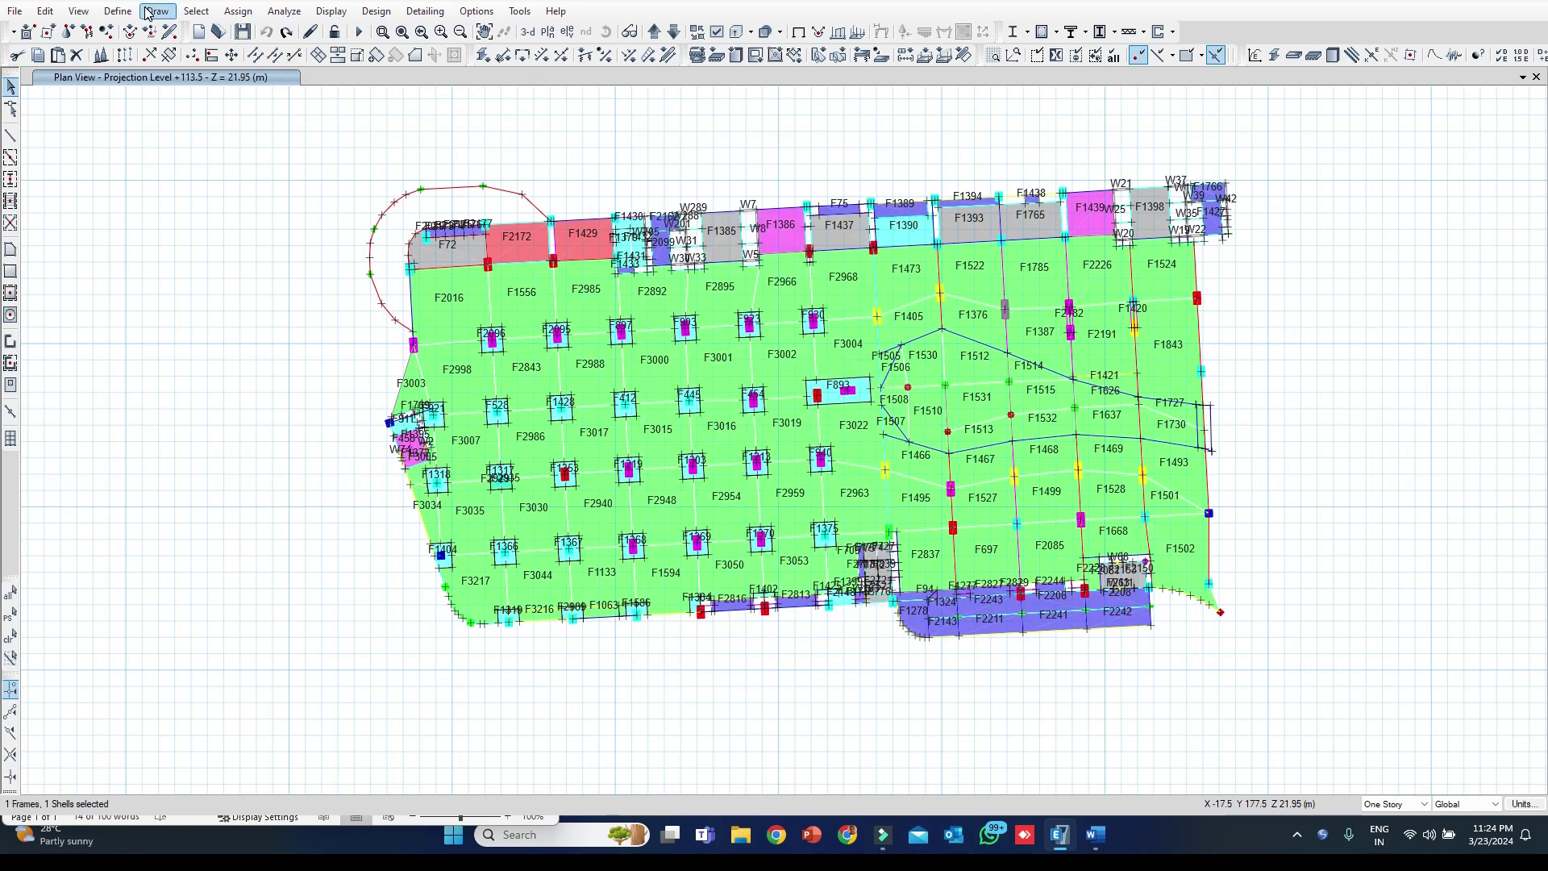
- Show only the selected objects, zoom to and click F1772, then show all objects again
{"action": "left_click", "coordinate": [78, 11]}
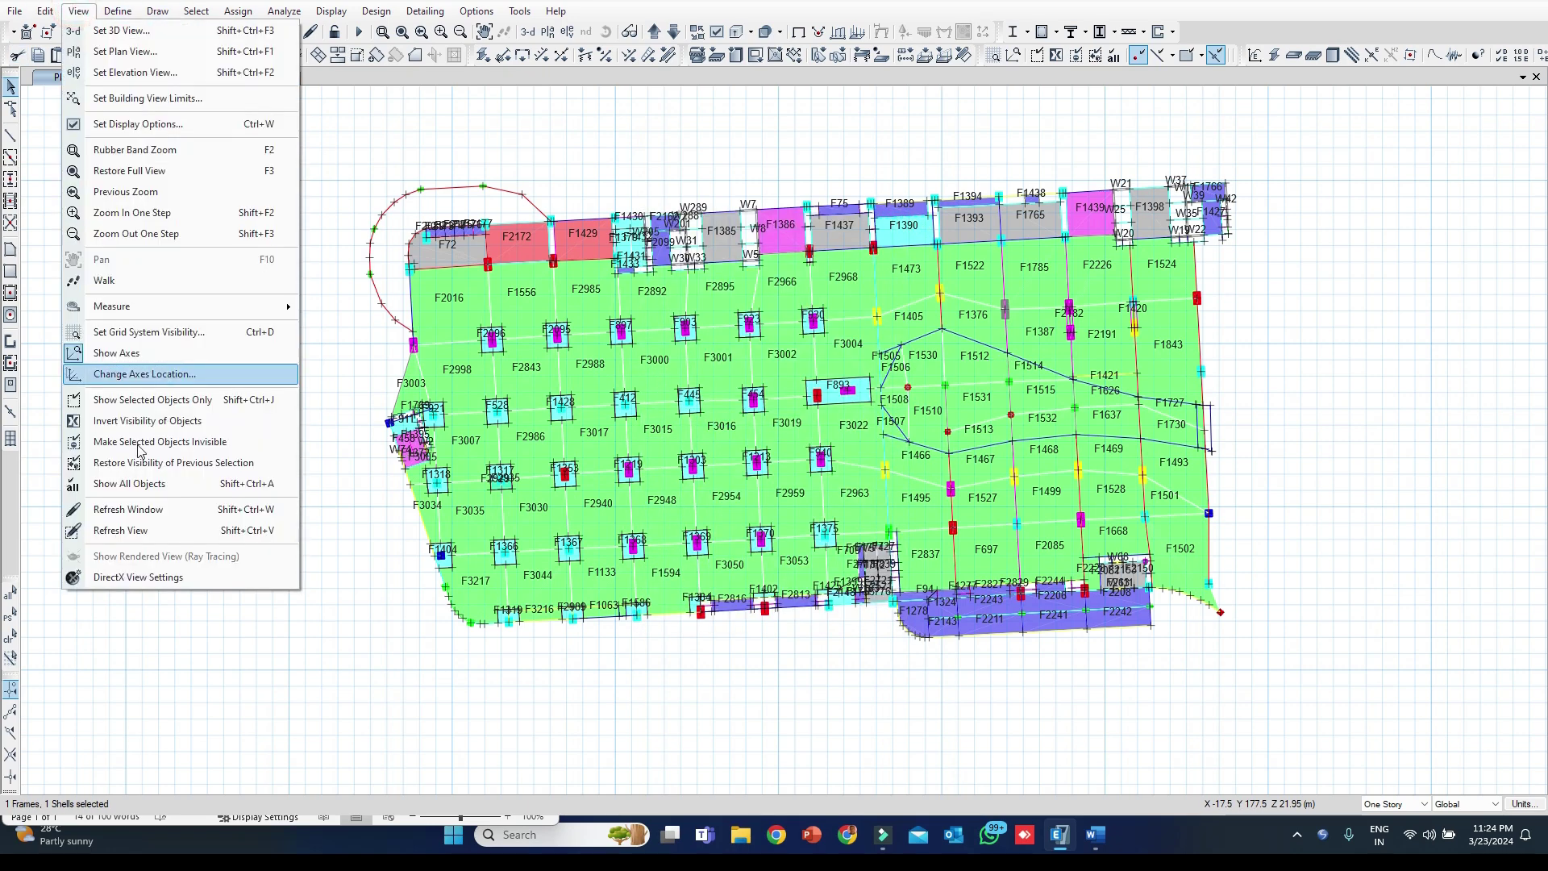
{"action": "left_click", "coordinate": [218, 399]}
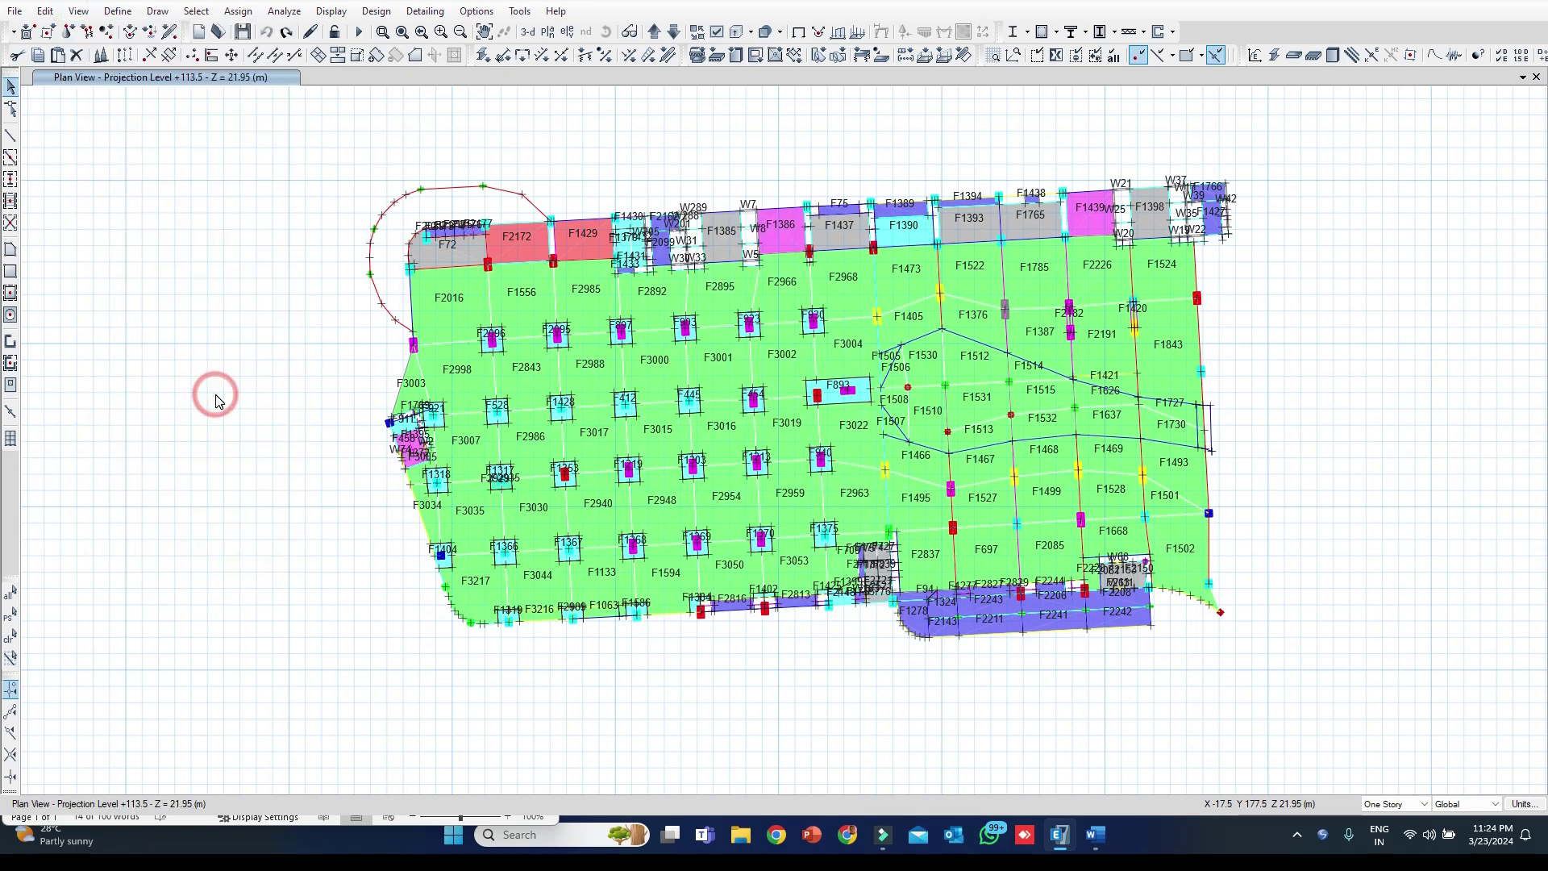
{"action": "scroll", "coordinate": [887, 587], "scroll_direction": "up", "scroll_amount": 5}
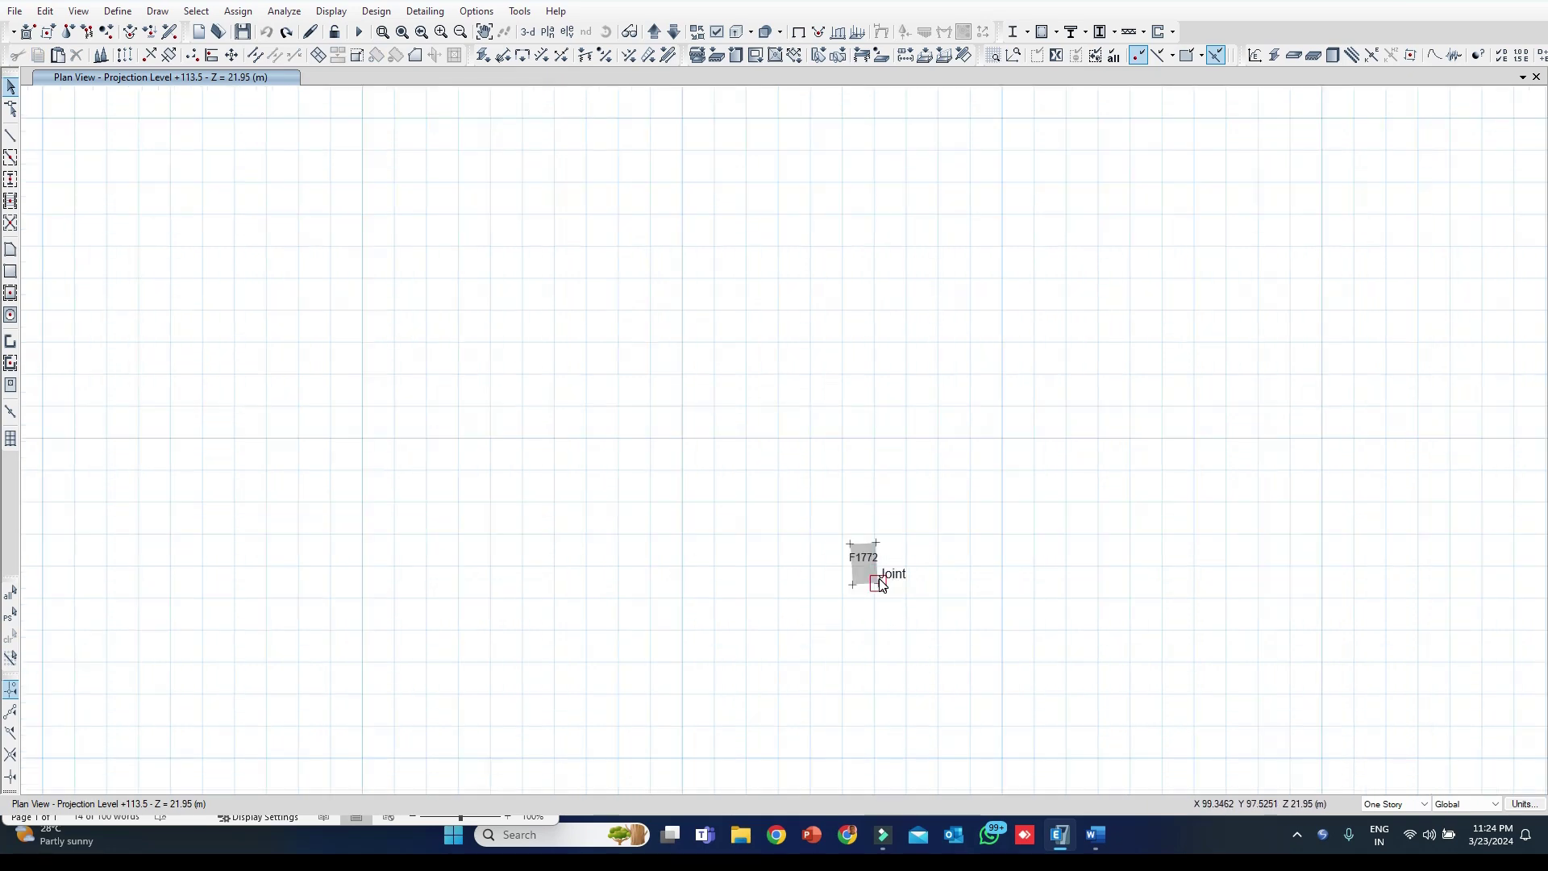
{"action": "scroll", "coordinate": [882, 586], "scroll_direction": "up", "scroll_amount": 2}
{"action": "left_click", "coordinate": [826, 541]}
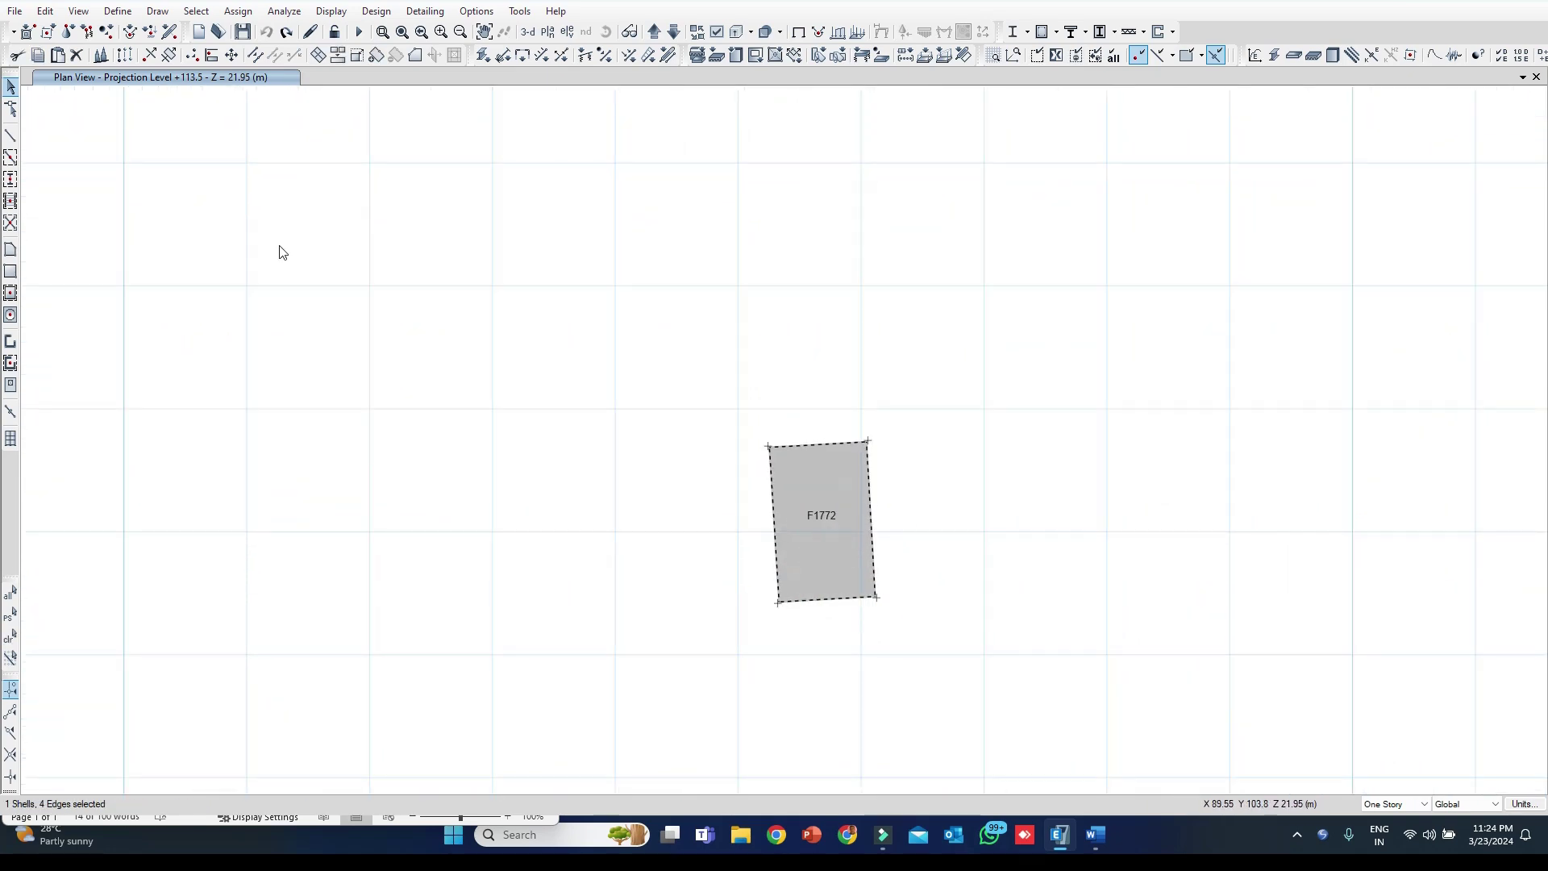
{"action": "left_click", "coordinate": [77, 12]}
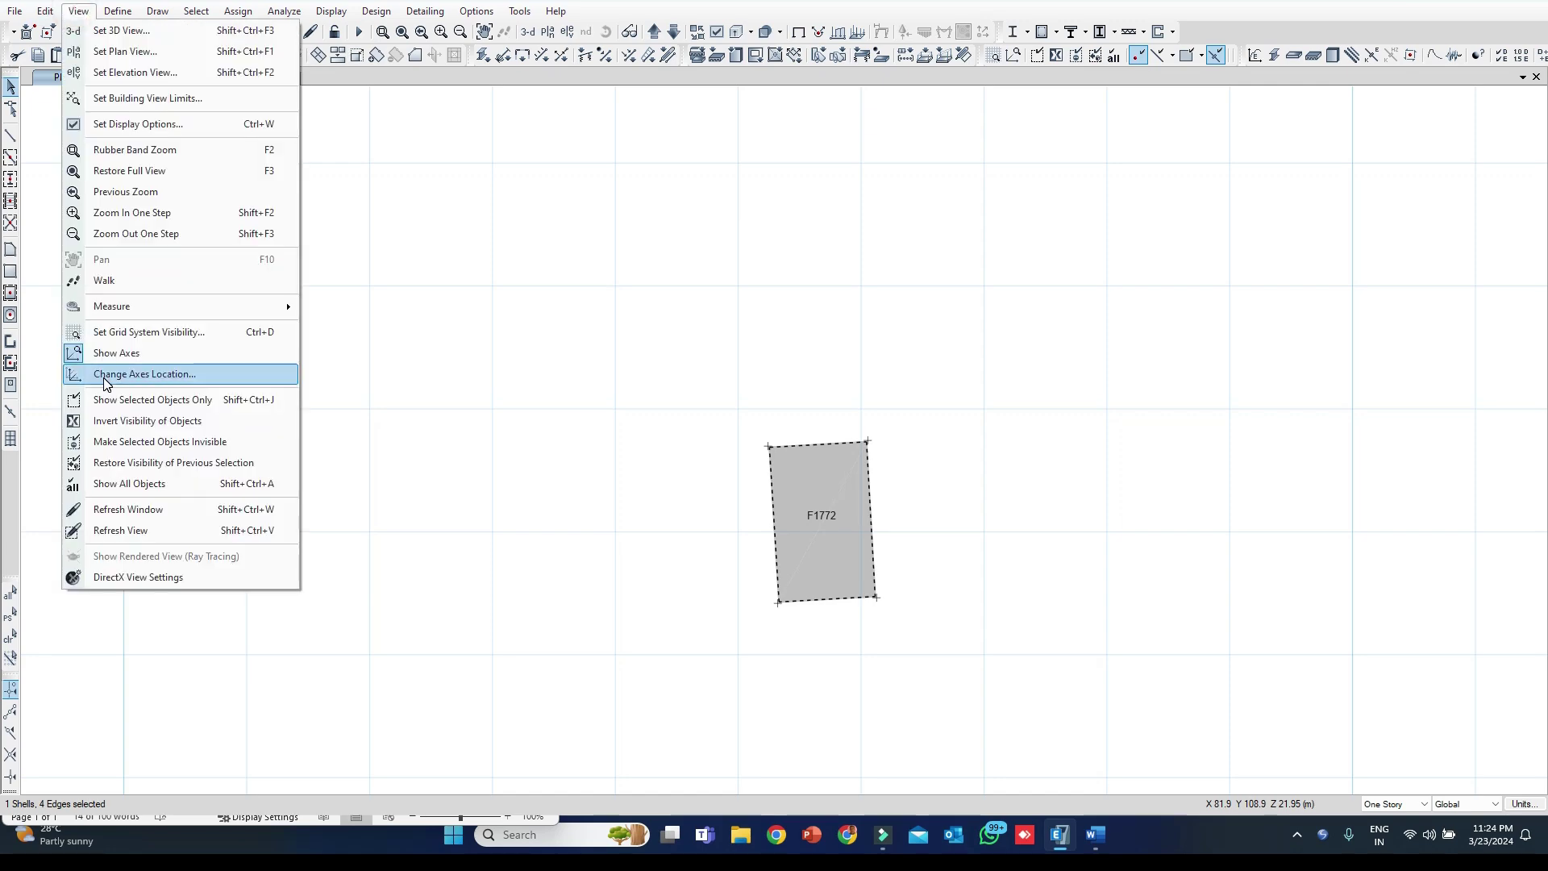
{"action": "left_click", "coordinate": [156, 482]}
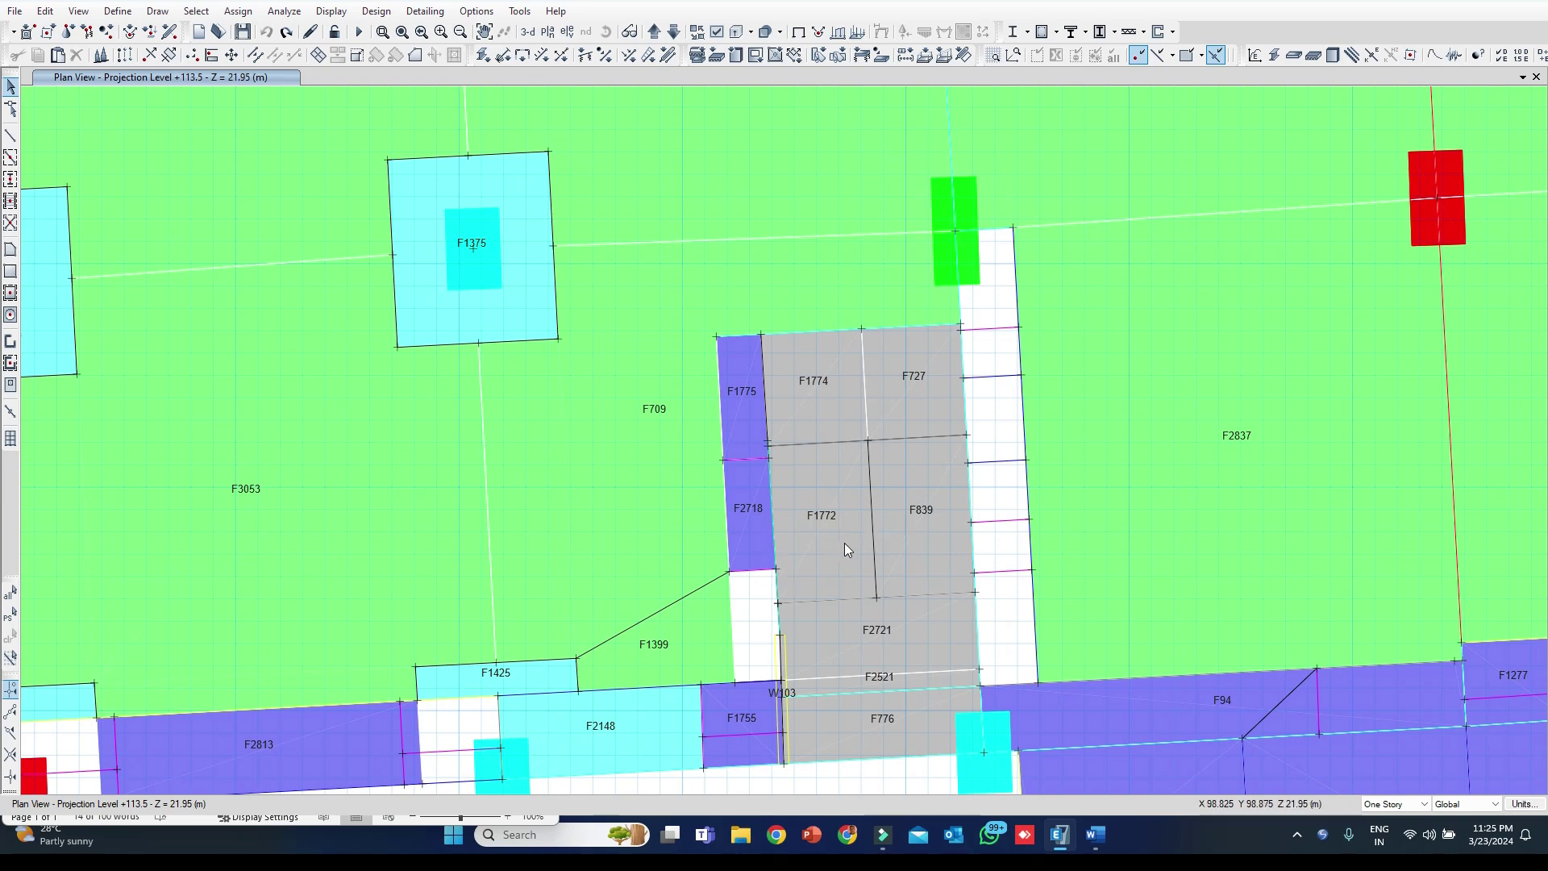
- Zoom into F2718's bottom-right corner and select its stray joint plus shell F1772
{"action": "scroll", "coordinate": [766, 579], "scroll_direction": "up", "scroll_amount": 2}
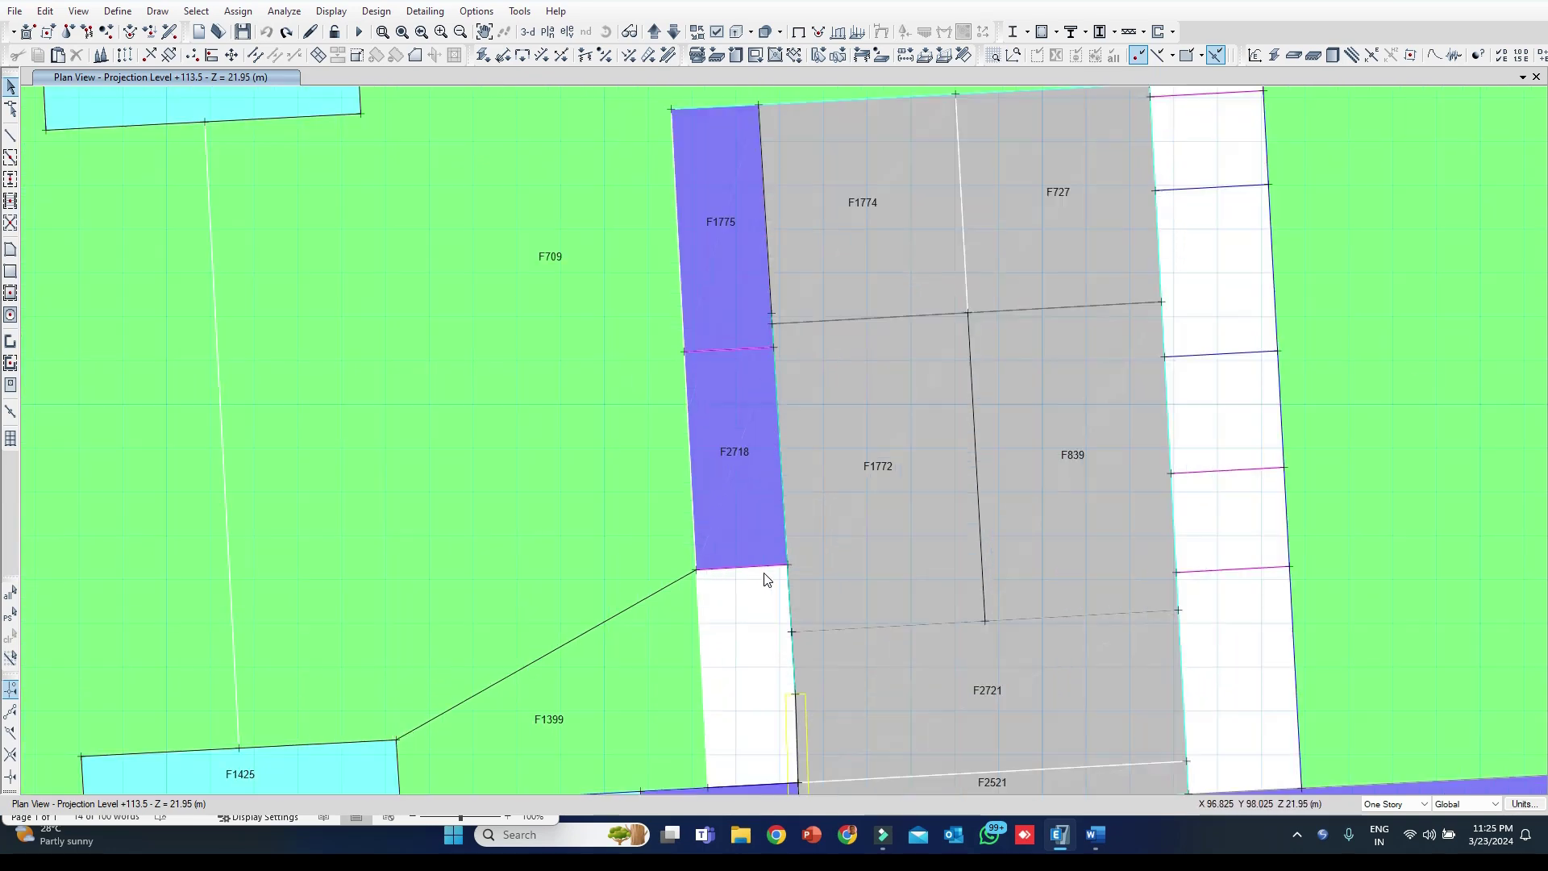
{"action": "scroll", "coordinate": [766, 579], "scroll_direction": "up", "scroll_amount": 2}
{"action": "scroll", "coordinate": [775, 564], "scroll_direction": "up", "scroll_amount": 2}
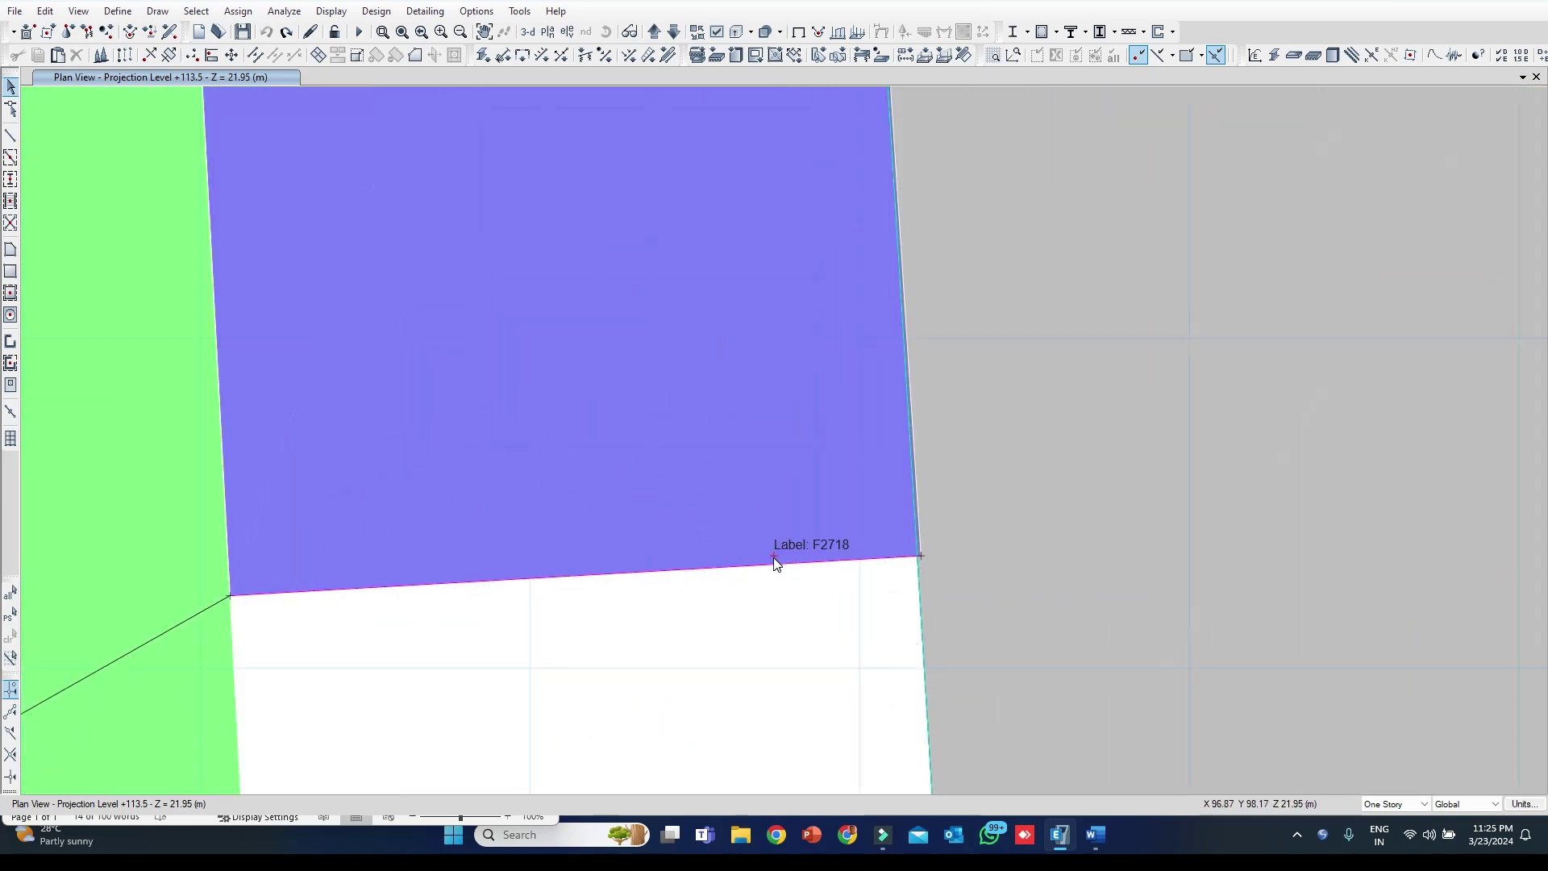
{"action": "scroll", "coordinate": [774, 563], "scroll_direction": "up", "scroll_amount": 2}
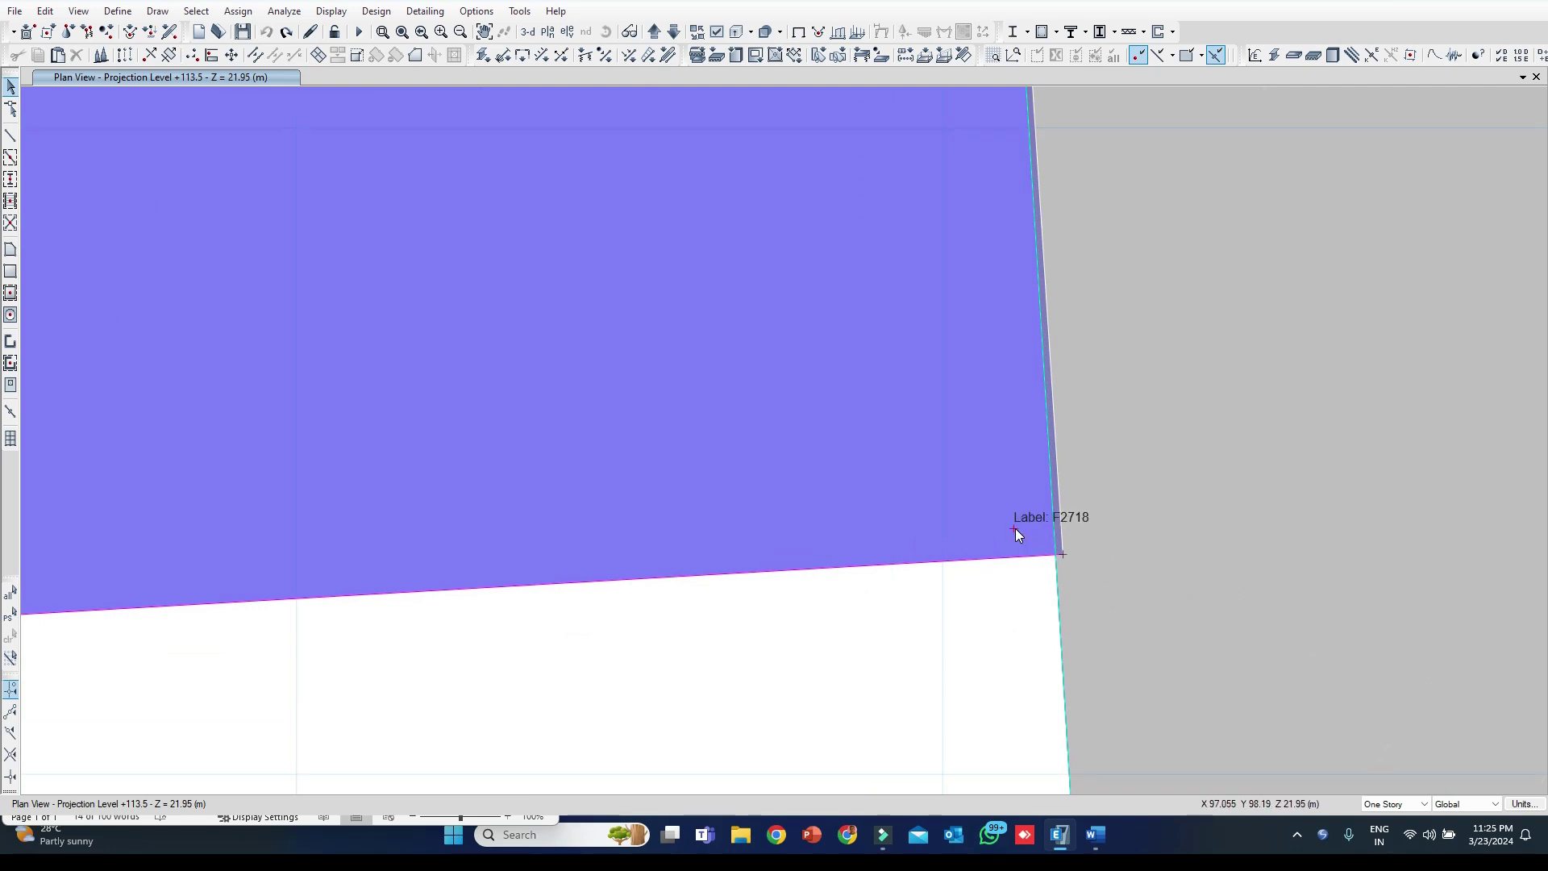
{"action": "left_click", "coordinate": [1064, 555]}
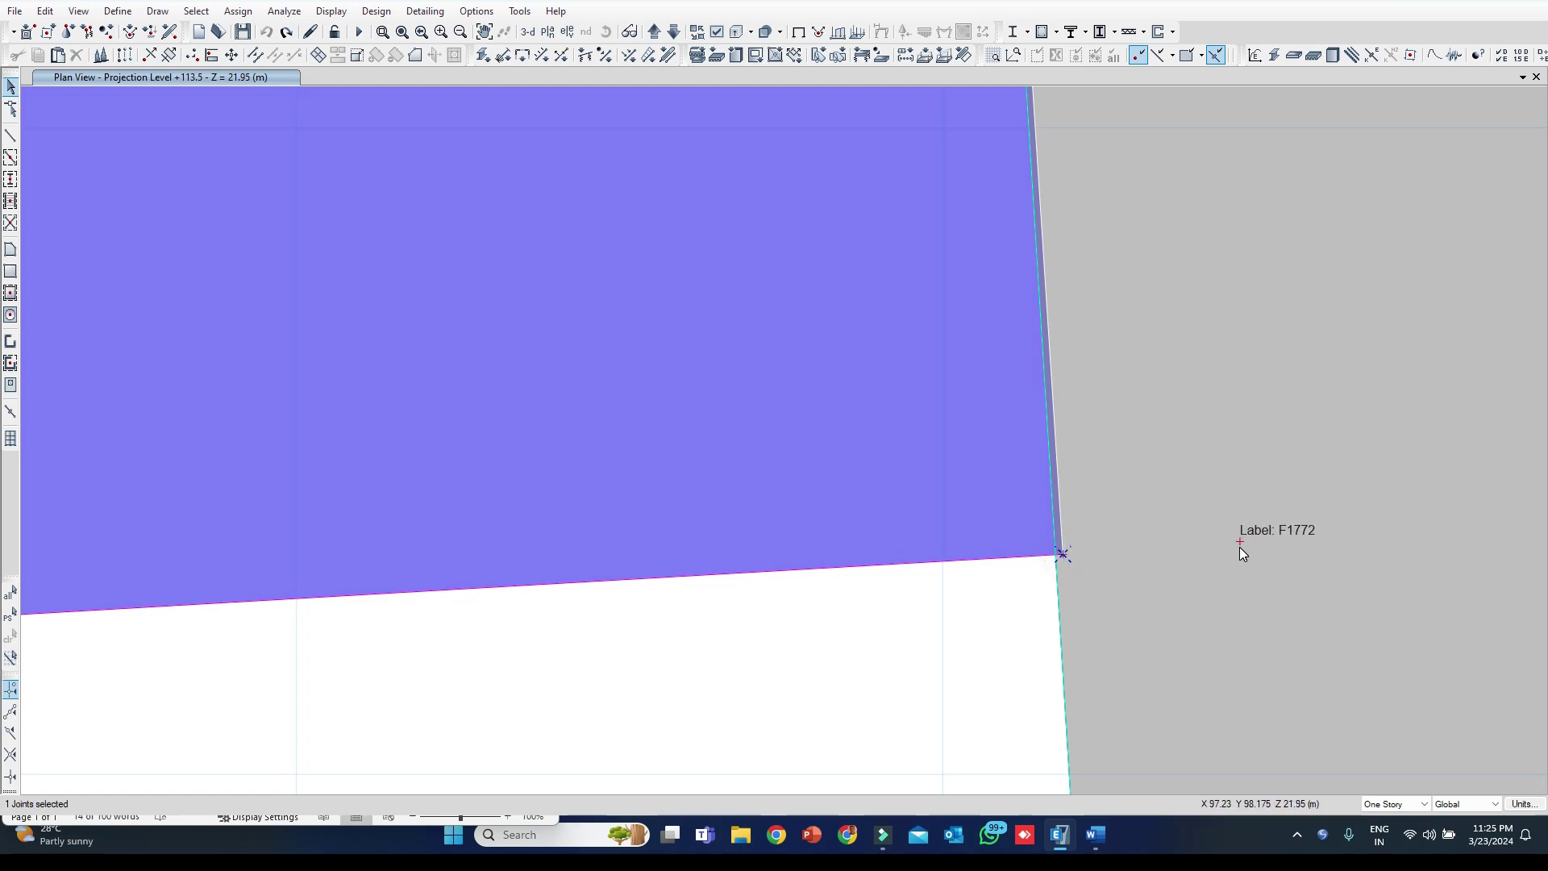
{"action": "left_click", "coordinate": [1242, 547]}
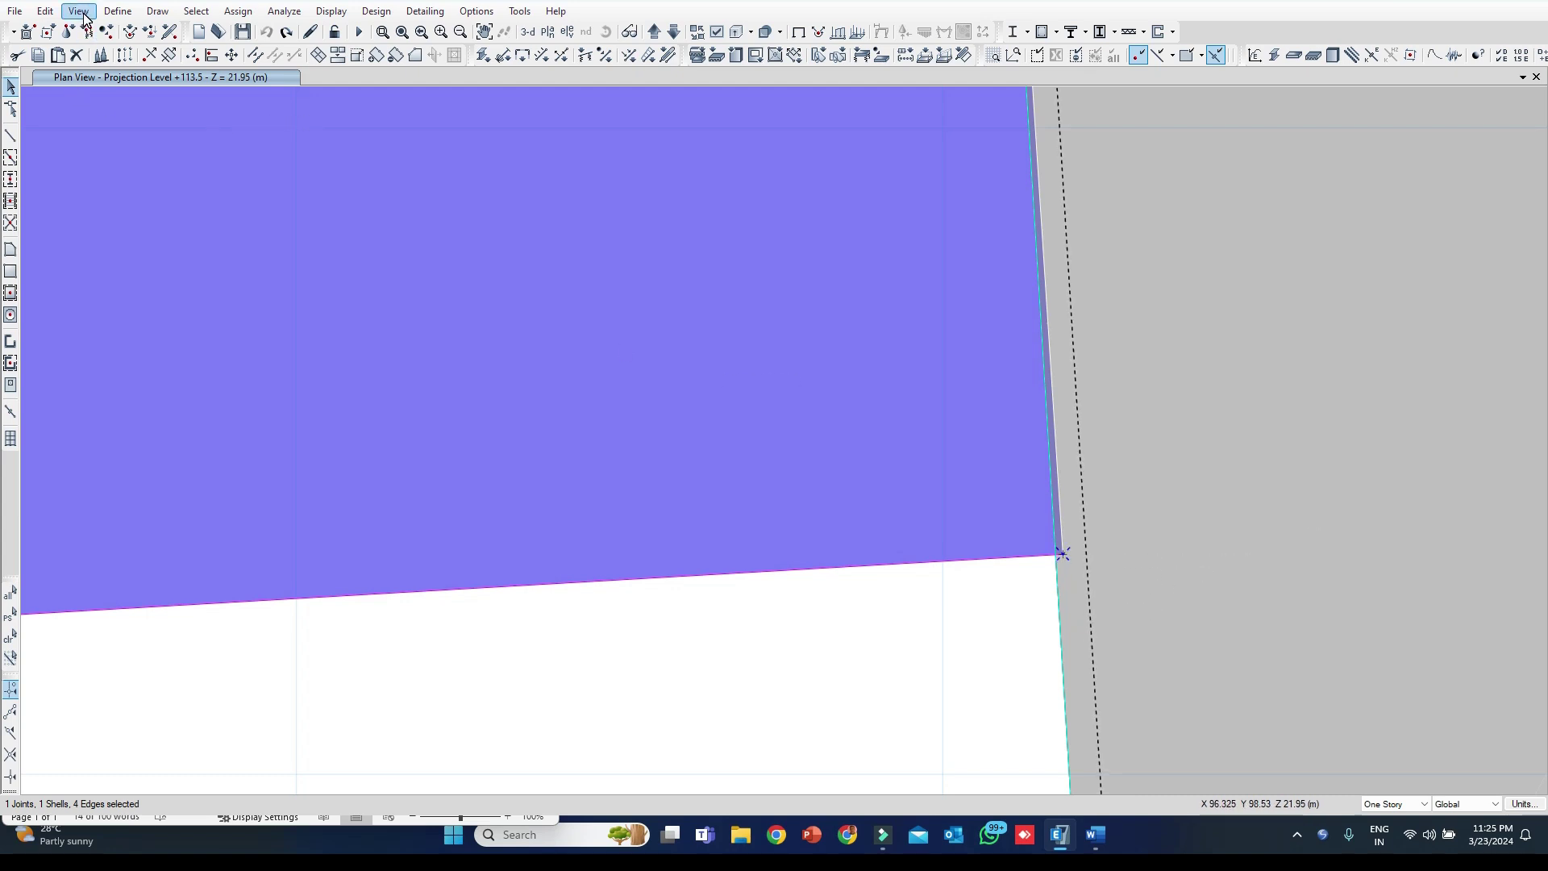
- Align the selected joint to the nearest frame or edge with Align Joints/Frames/Edges
{"action": "left_click", "coordinate": [44, 12]}
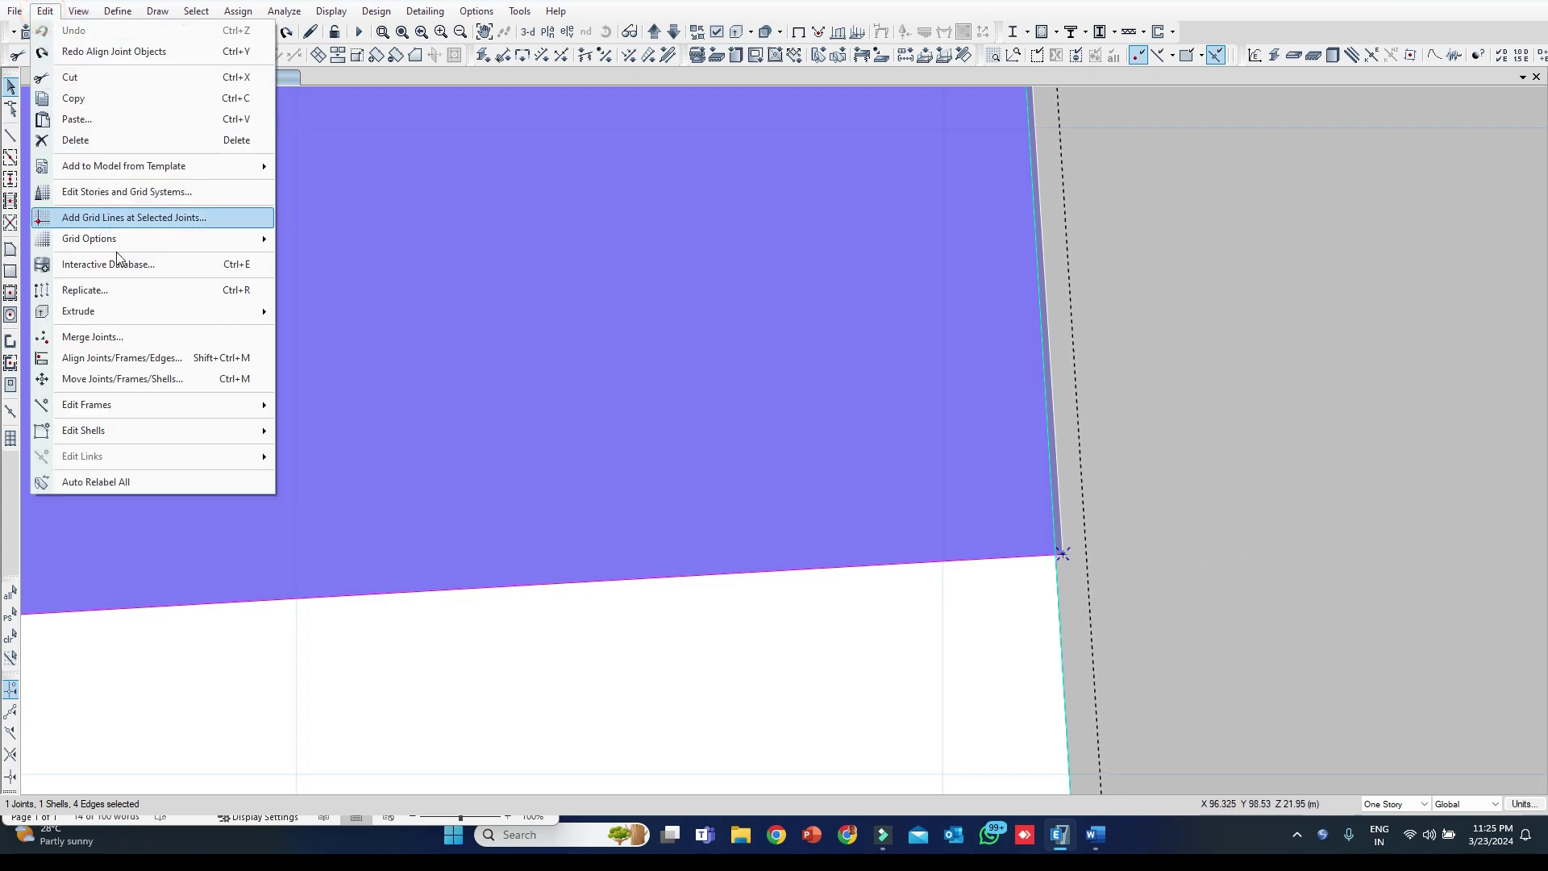
{"action": "left_click", "coordinate": [134, 363]}
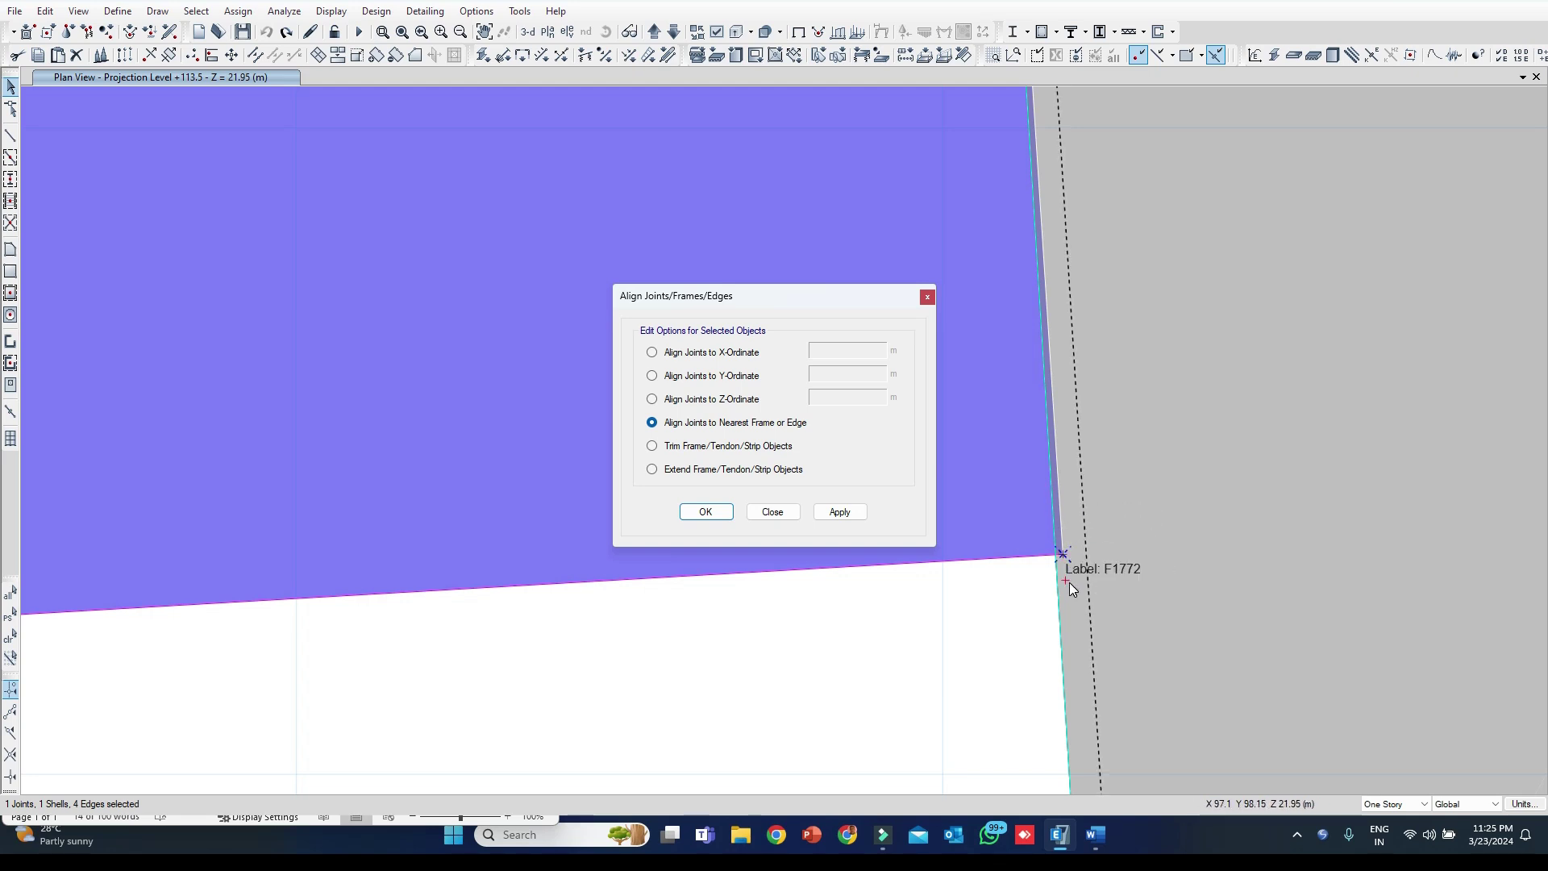
{"action": "left_click", "coordinate": [841, 513]}
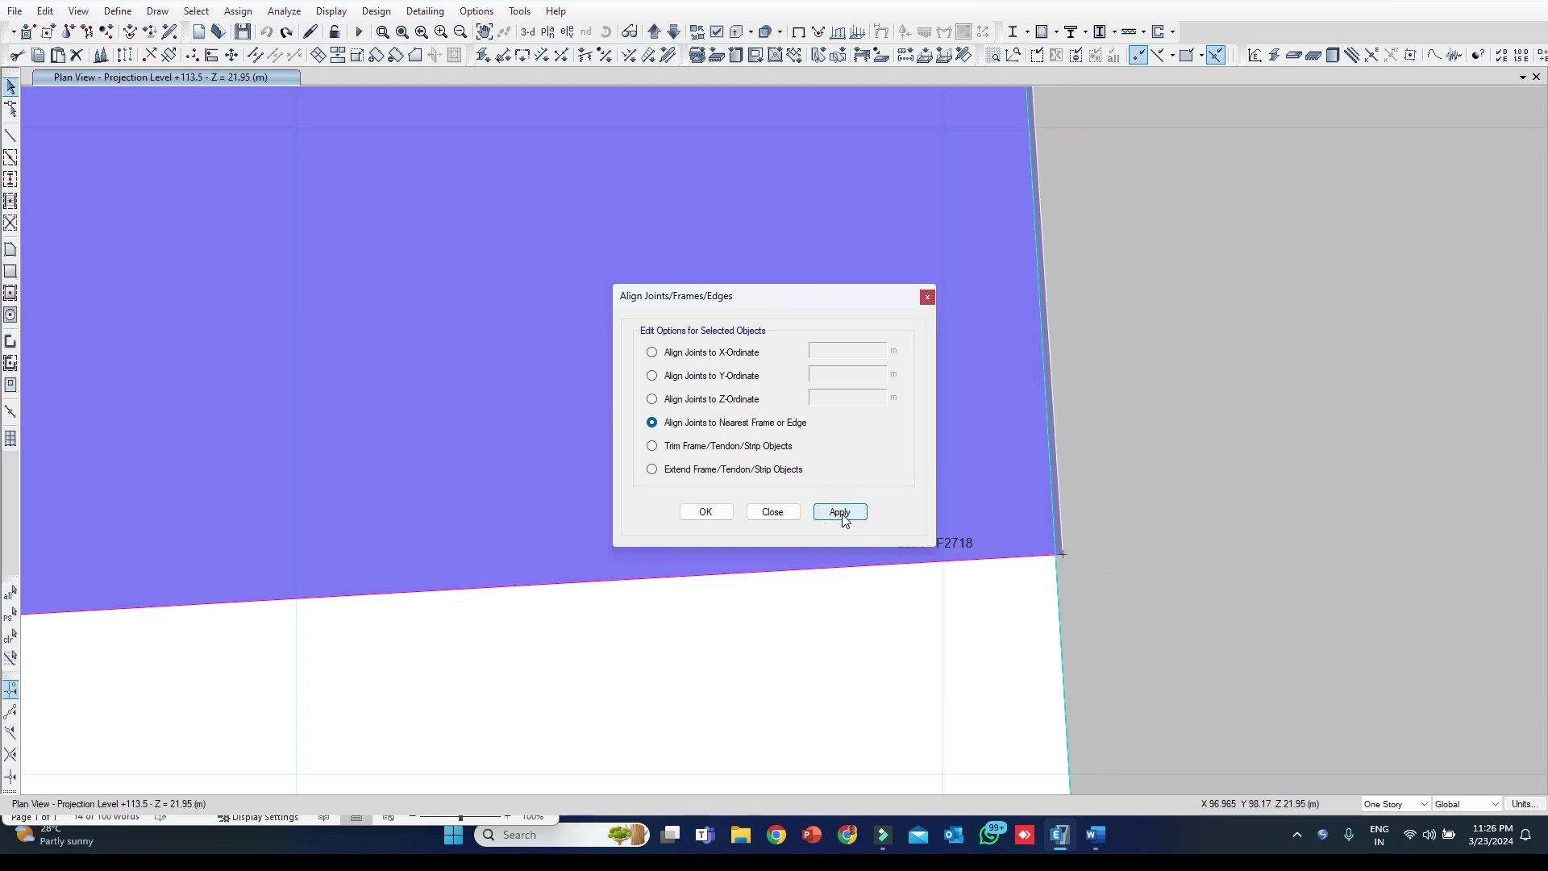
{"action": "left_click", "coordinate": [706, 513]}
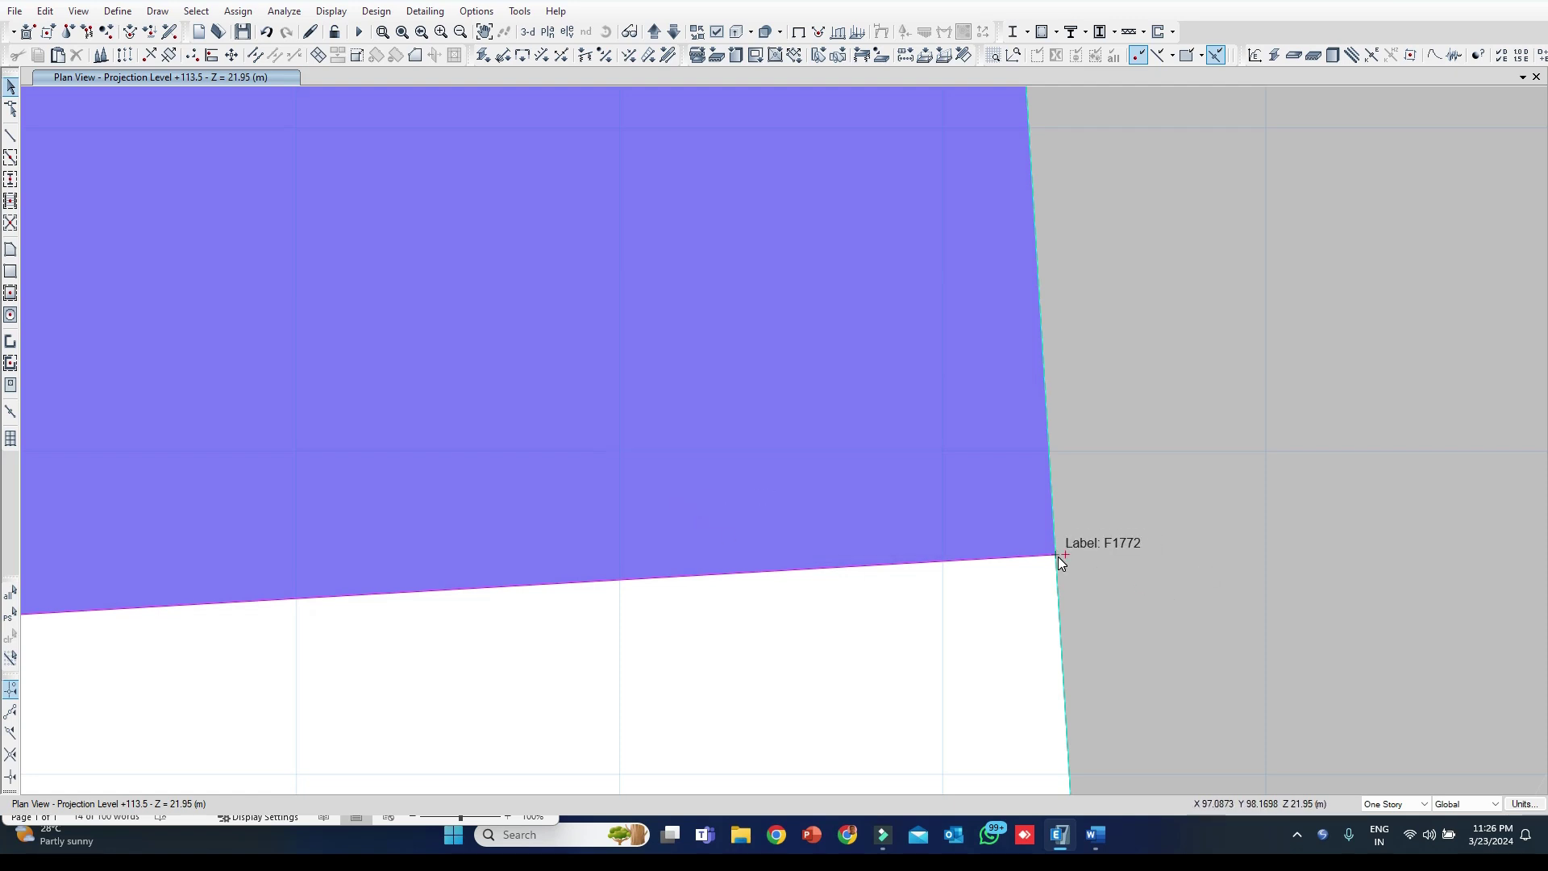